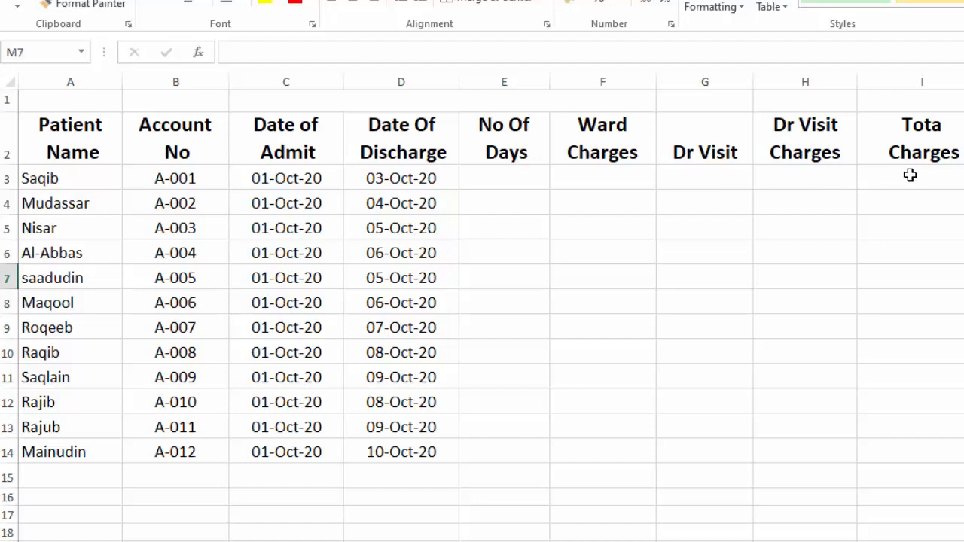
Step: Calculate No Of Days in E3 with the formula =D3-C3 and fill it down to E14
click(910, 175)
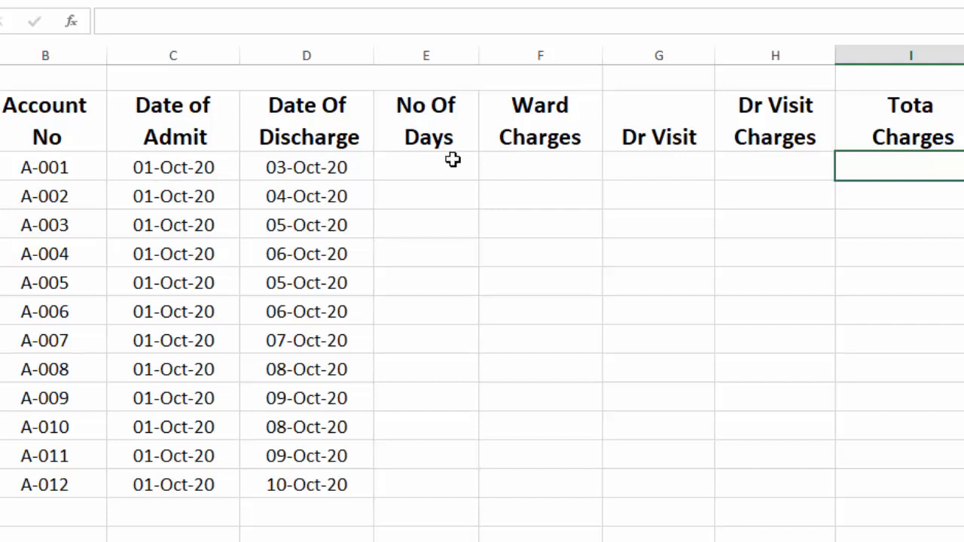
click(450, 169)
text(=)
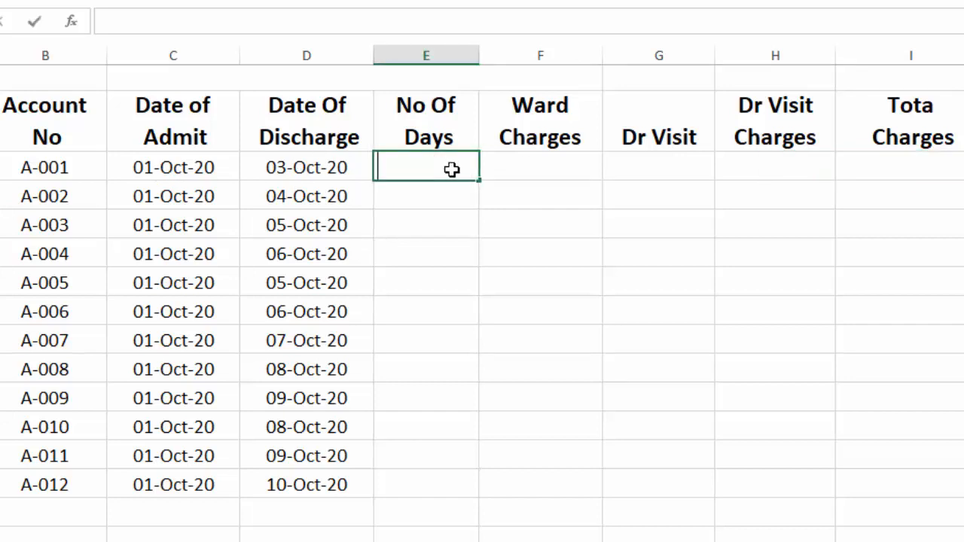
click(322, 168)
text(-)
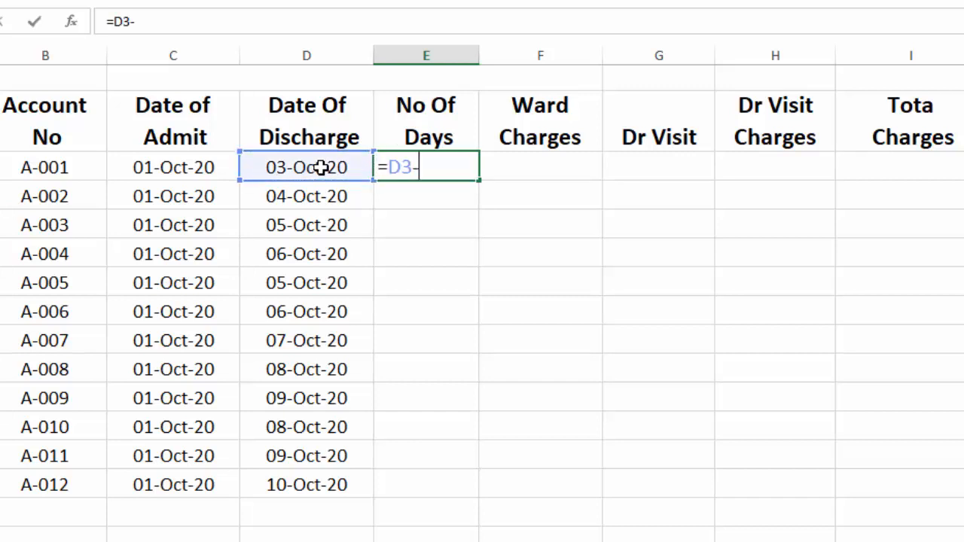
click(167, 172)
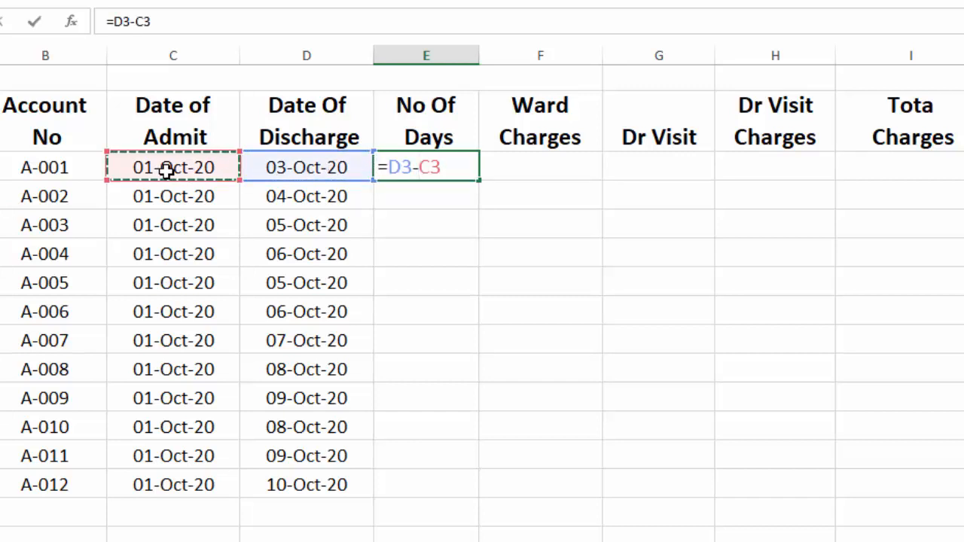
key(Return)
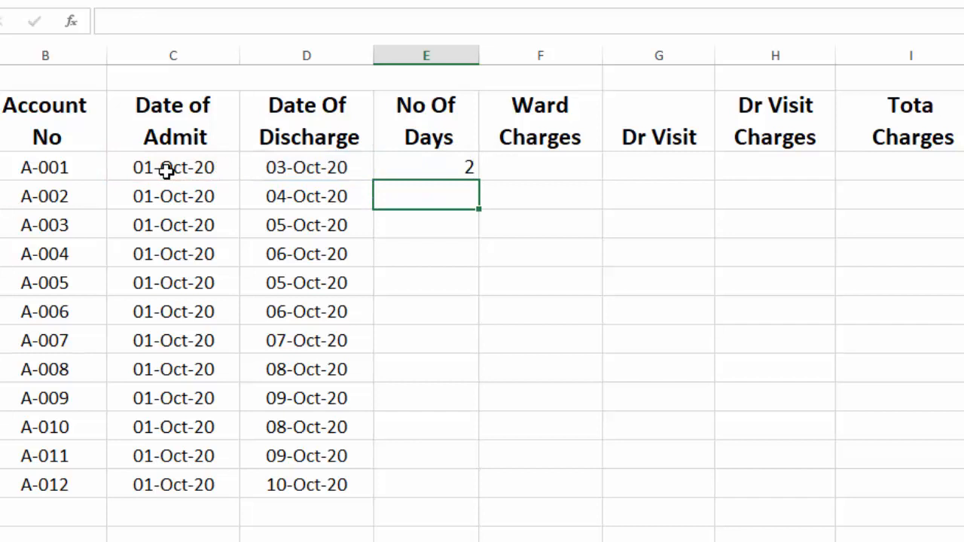
click(407, 164)
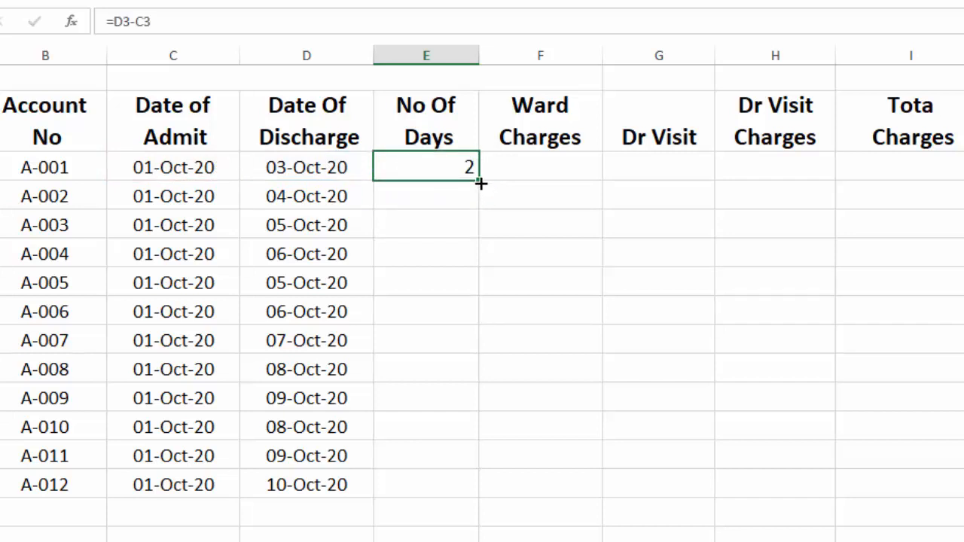
double_click(481, 183)
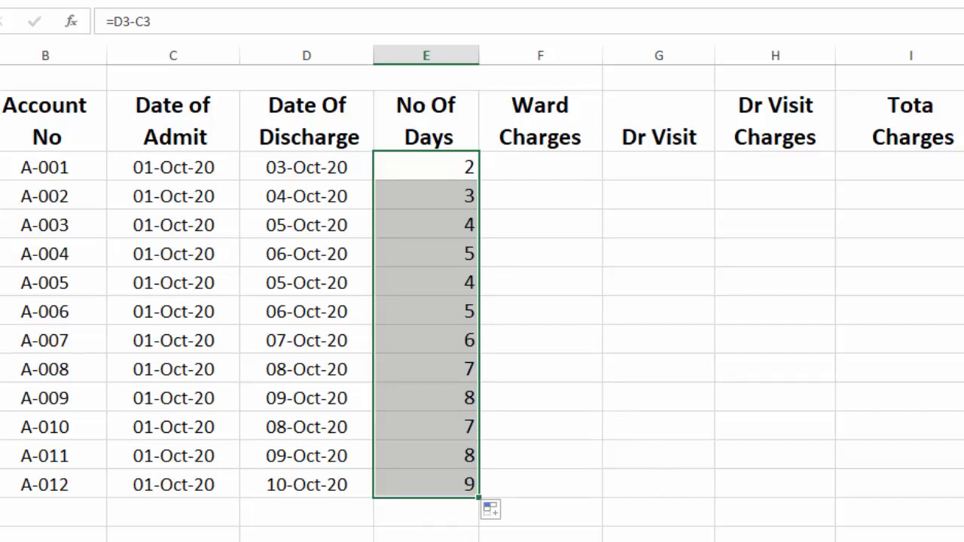
Step: Enter a Ward Charges value of 800 in F3 and copy it down to F14
click(543, 177)
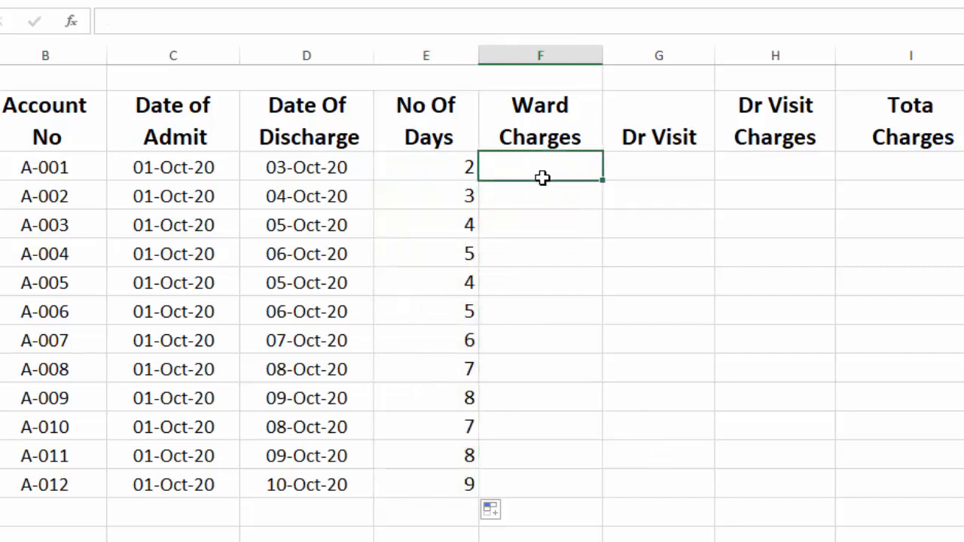
text(8)
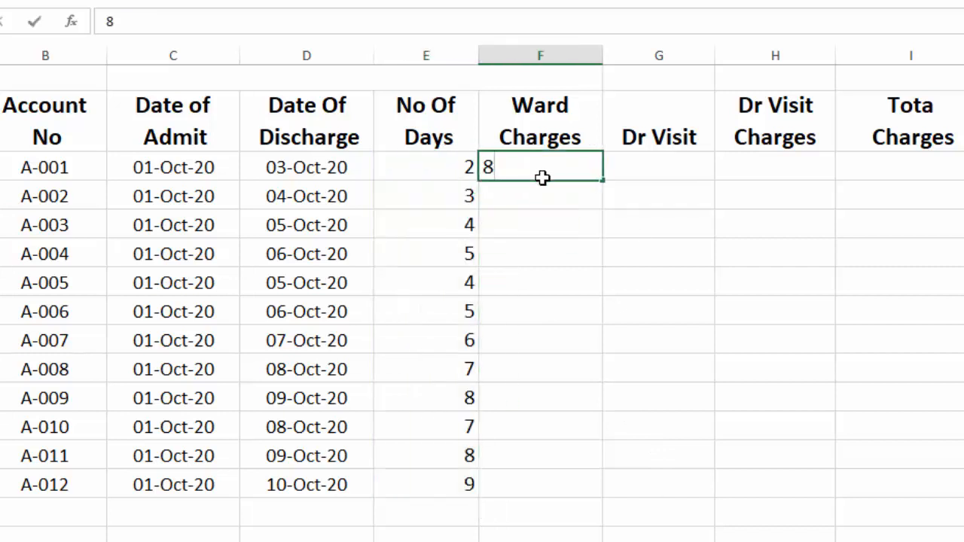
text(00)
key(Return)
click(542, 166)
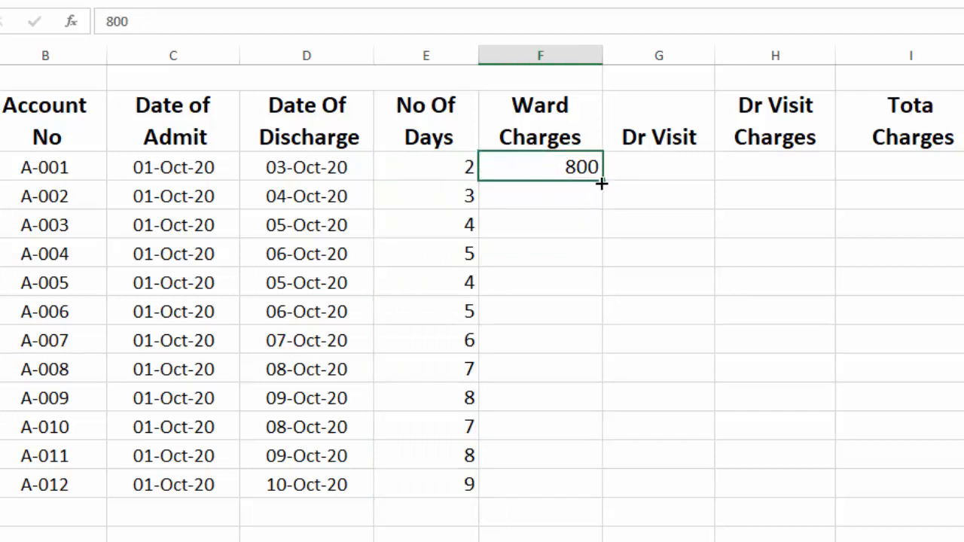
drag(602, 183, 573, 490)
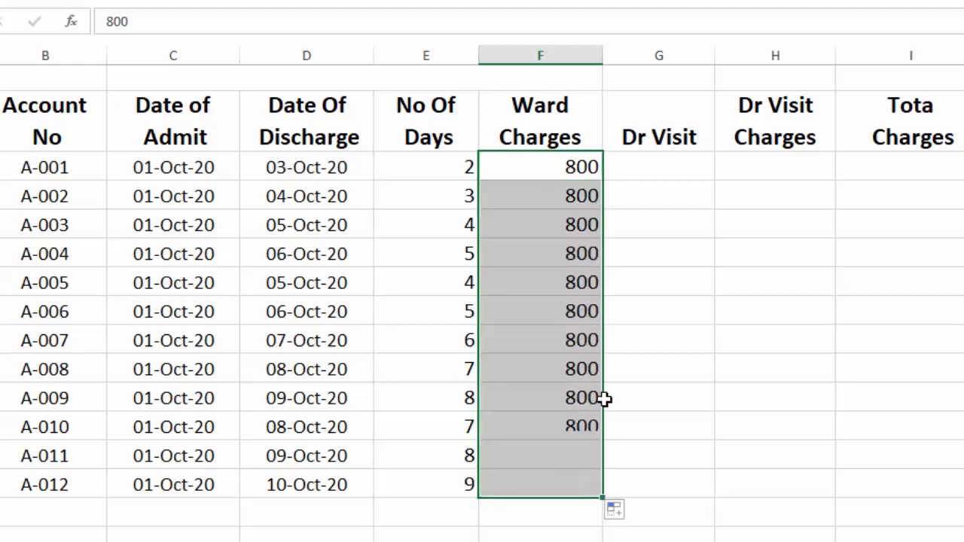
Step: Enter the Dr Visit counts 2, 3, 2, 4, 2, 3, 5, 3, 2, 3, 2 and 5 in cells G3 through G14
click(679, 171)
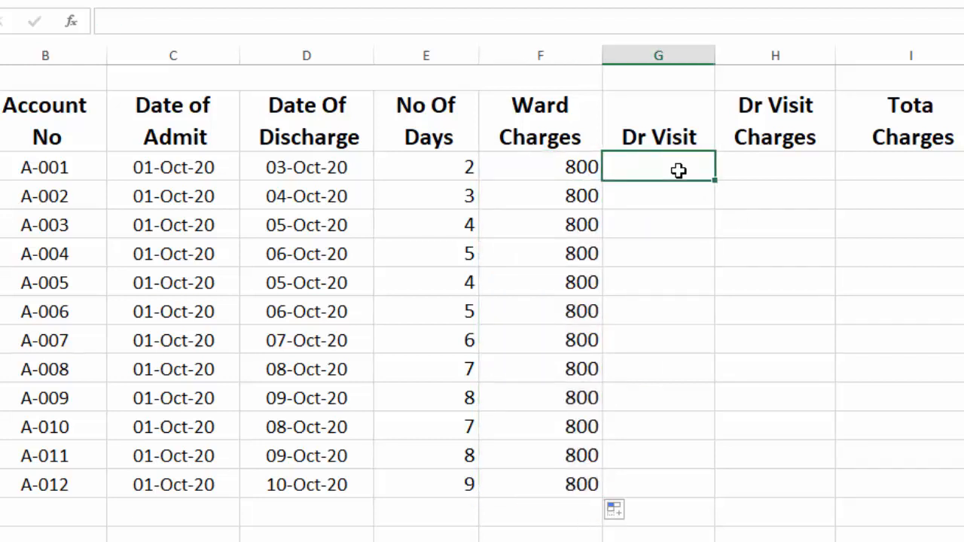
text(2)
key(Return)
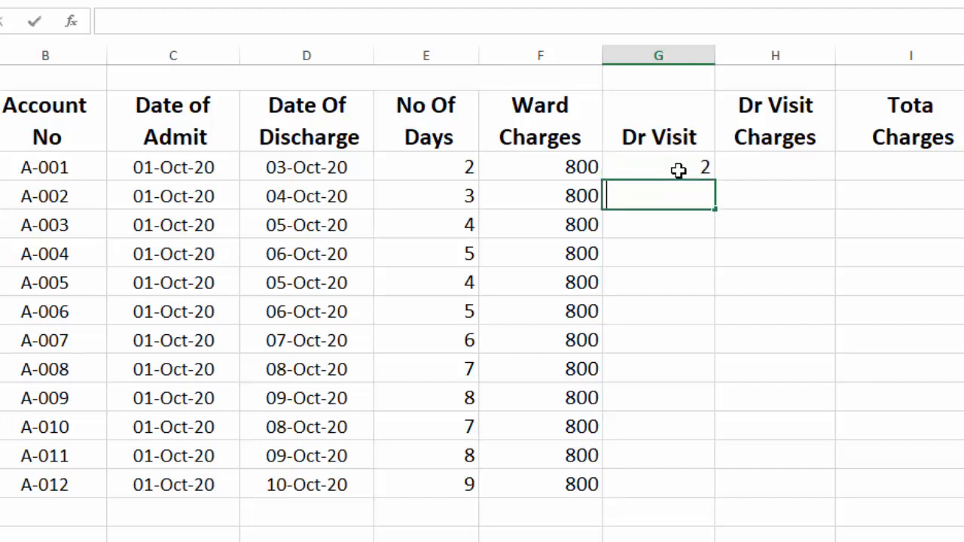
text(3)
key(Return)
text(2)
key(Return)
text(4)
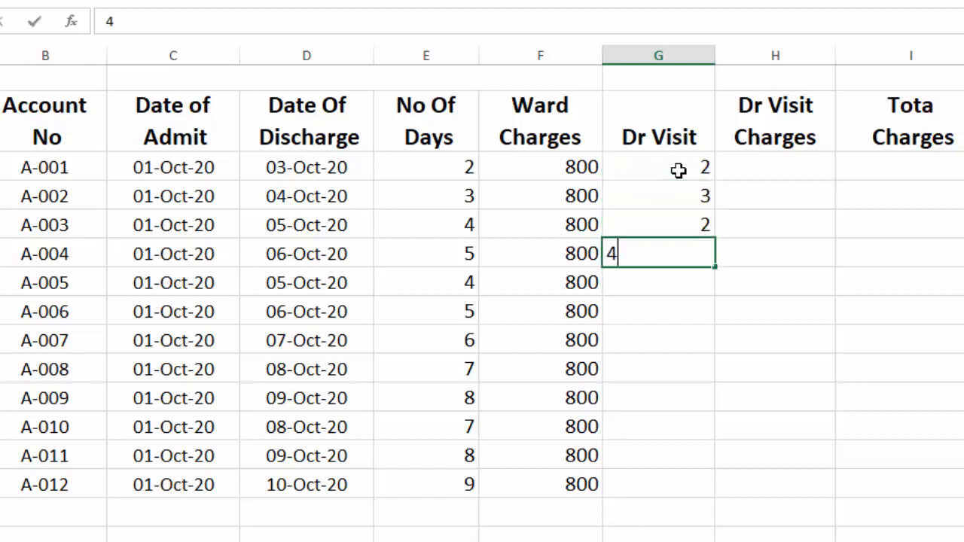
key(Return)
text(2)
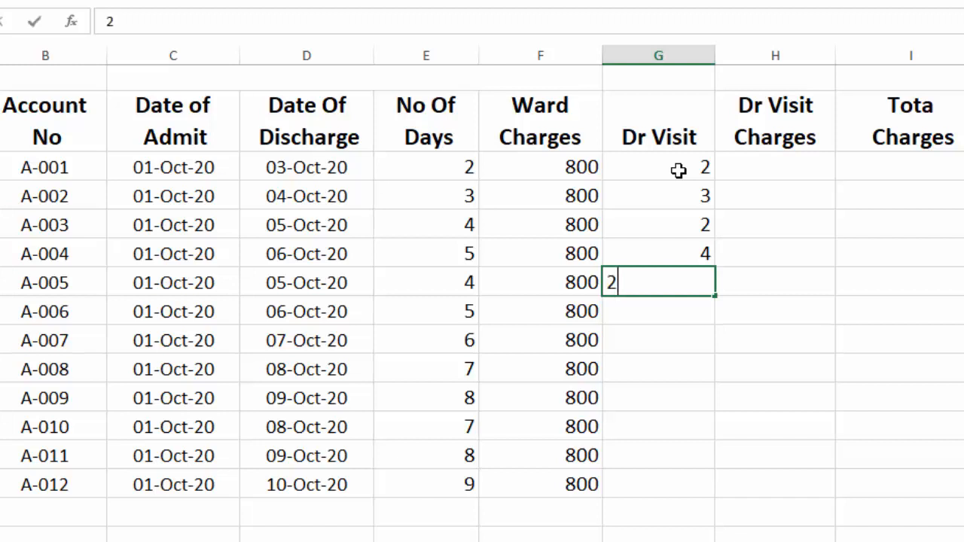
key(Return)
text(3)
key(Return)
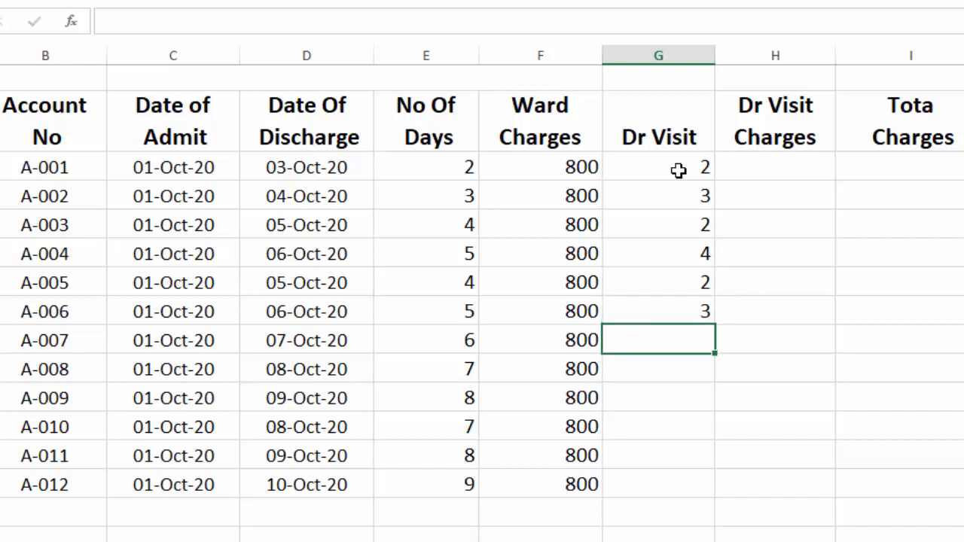
text(5)
key(Return)
text(3)
key(Return)
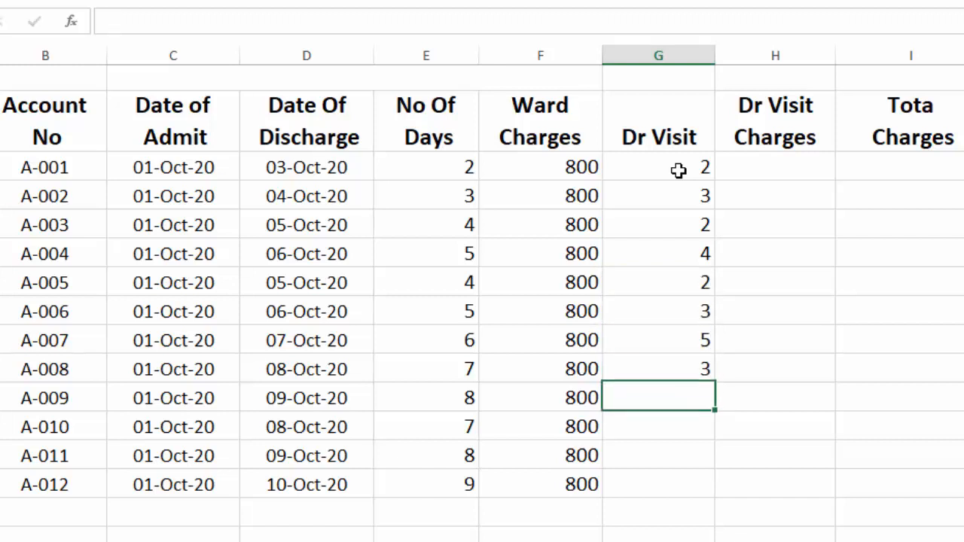
text(2)
key(Return)
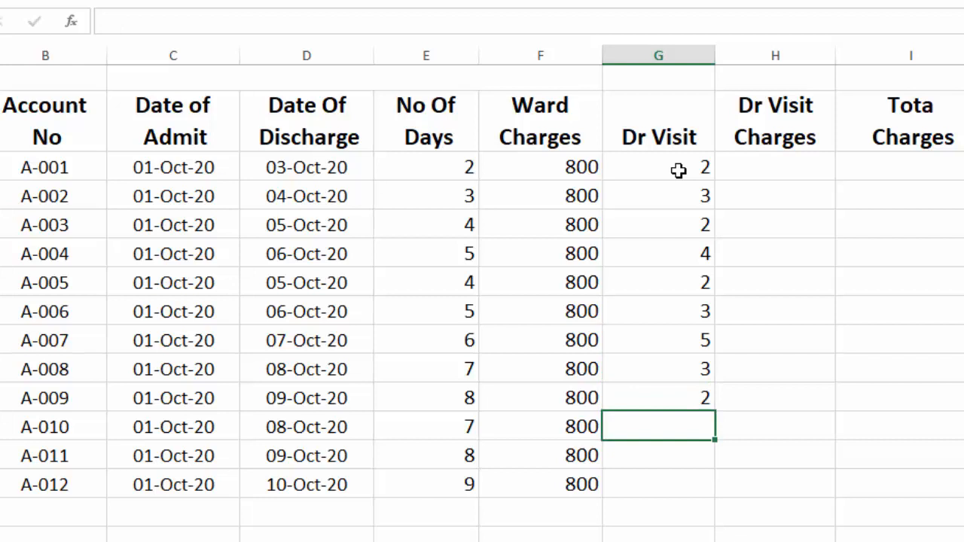
text(3)
key(Return)
text(2)
key(Return)
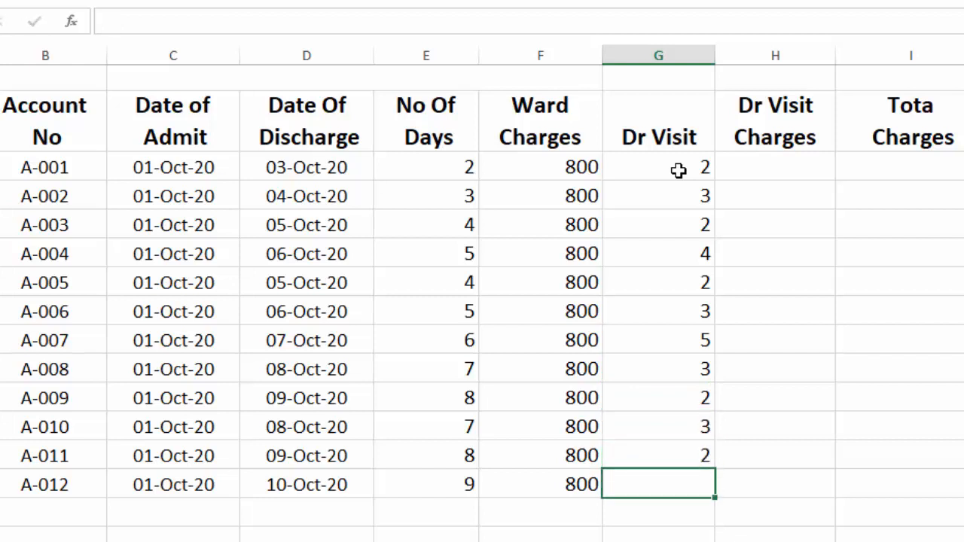
text(5)
key(Return)
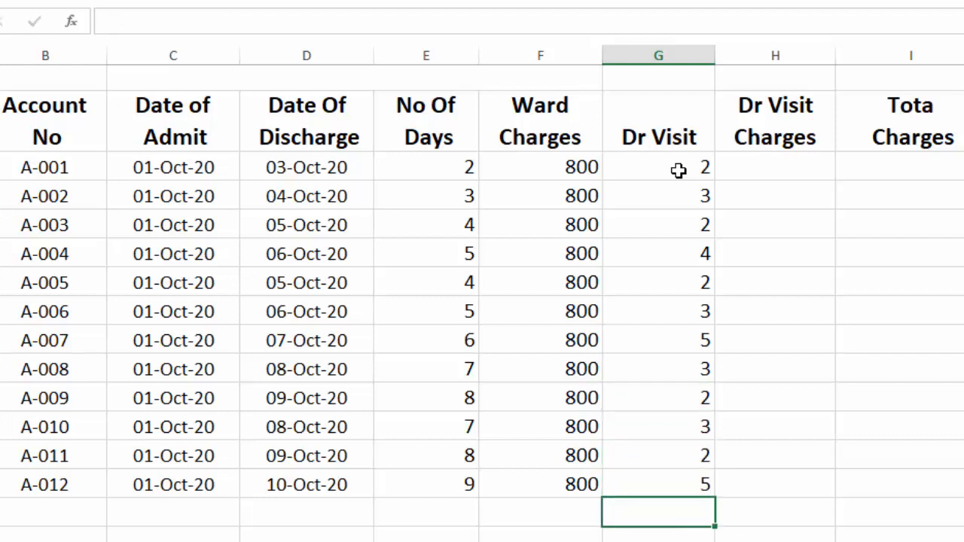
Step: Enter a Dr Visit Charges value of 500 in H3 and copy it down to H14
click(776, 175)
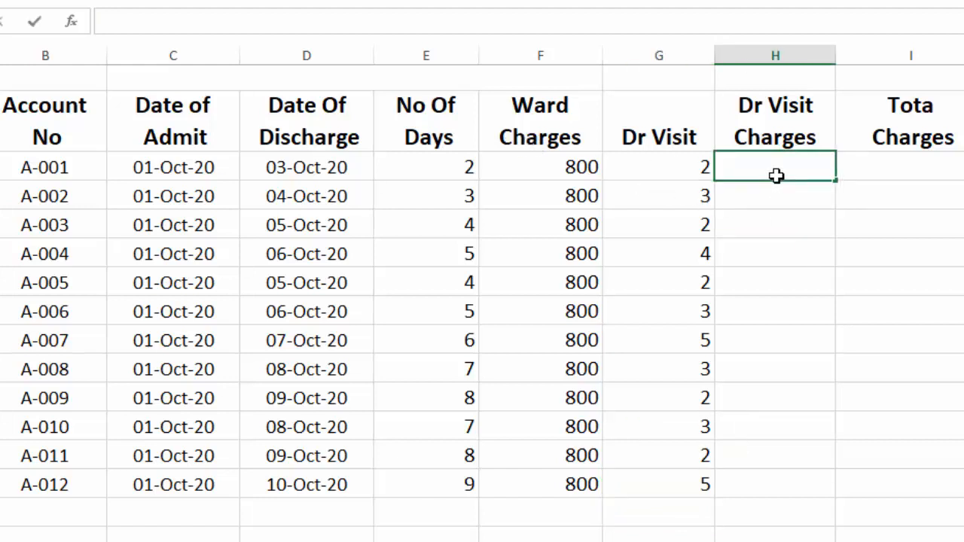
text(500)
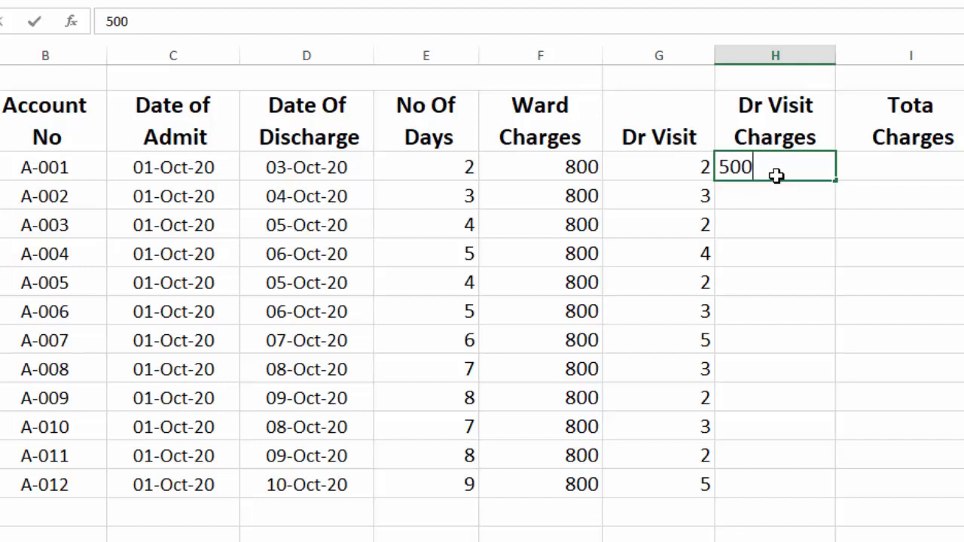
key(Return)
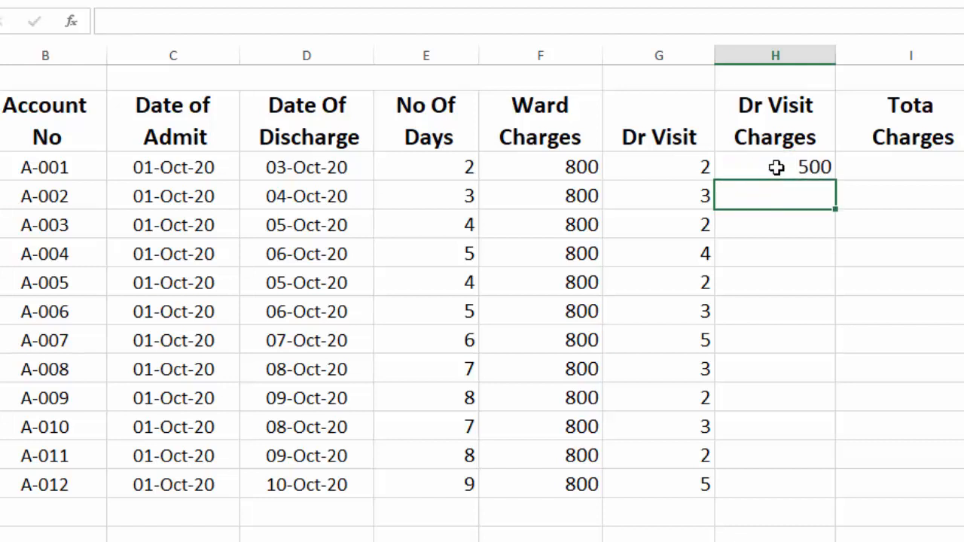
click(777, 167)
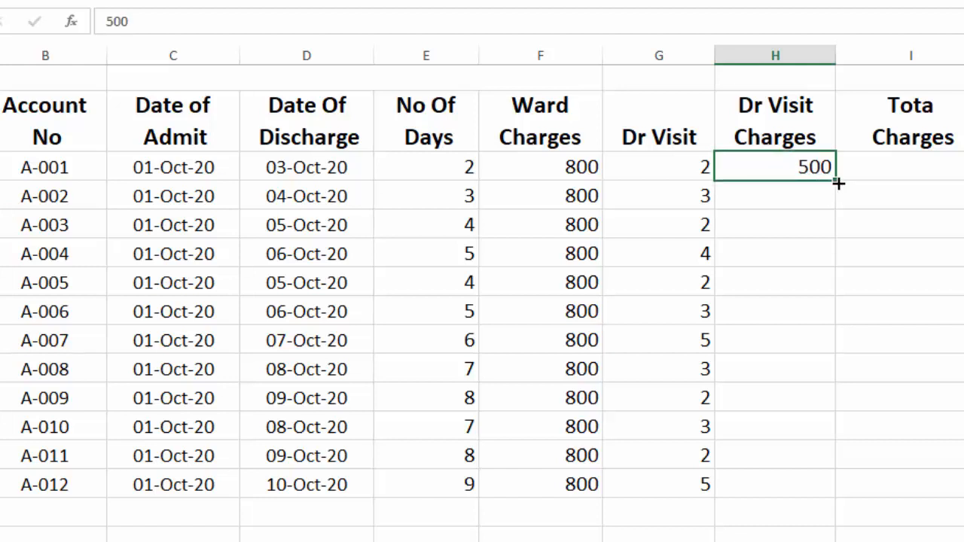
drag(839, 183, 812, 486)
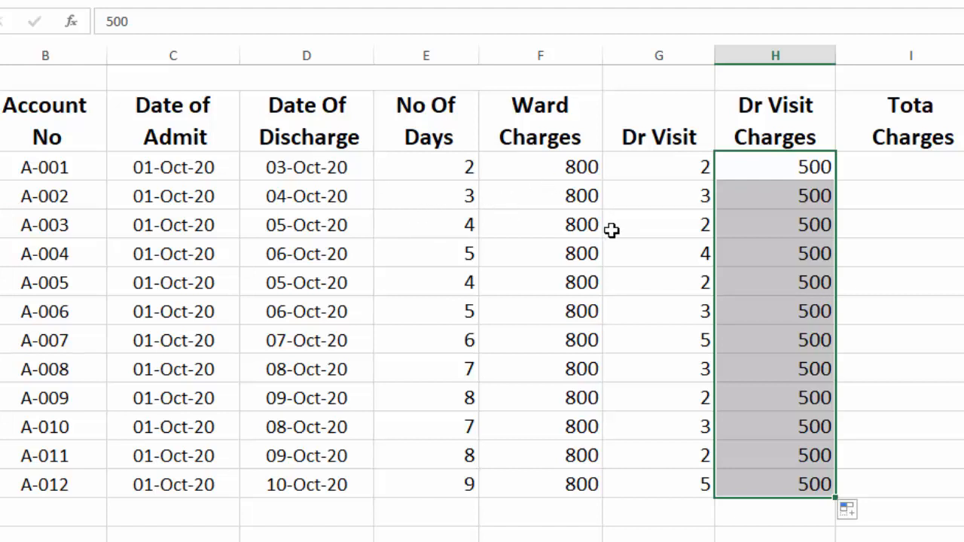
Step: Calculate the first patient's total charges in I3 with the formula =(F3*E3)+(H3*G3)
click(887, 170)
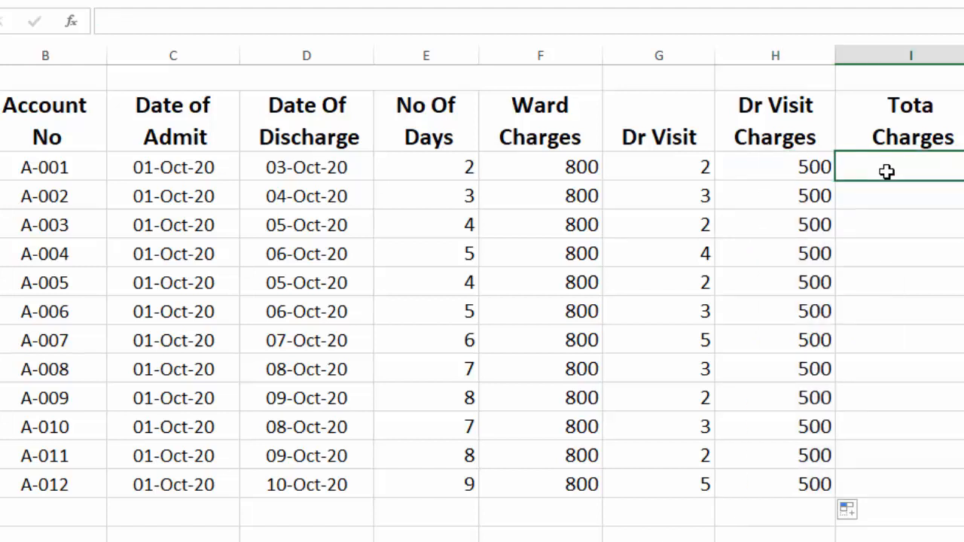
text(=)
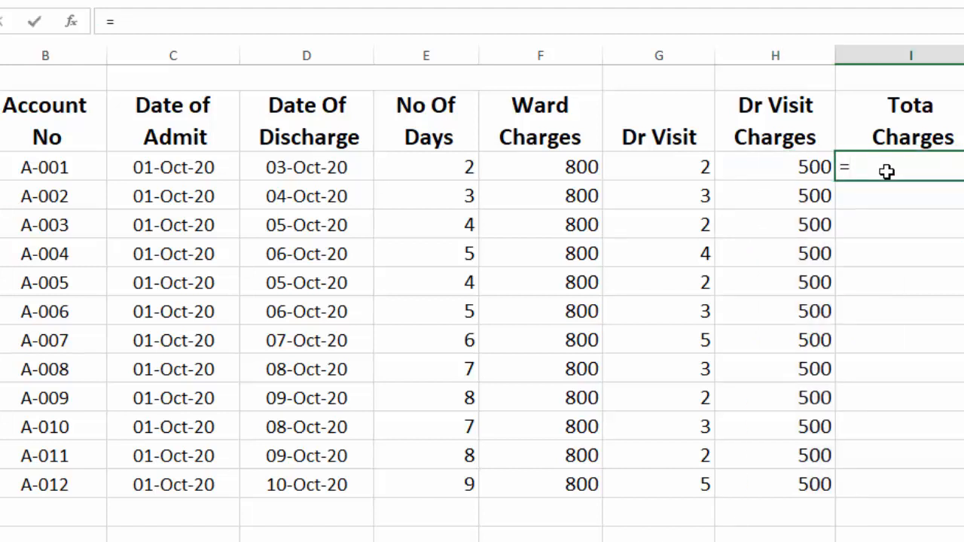
text(()
click(479, 167)
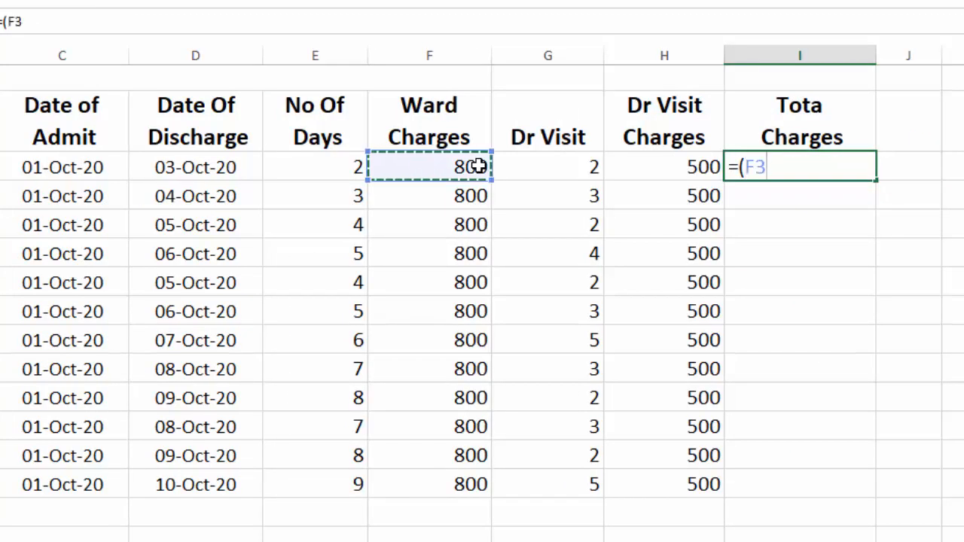
text(*)
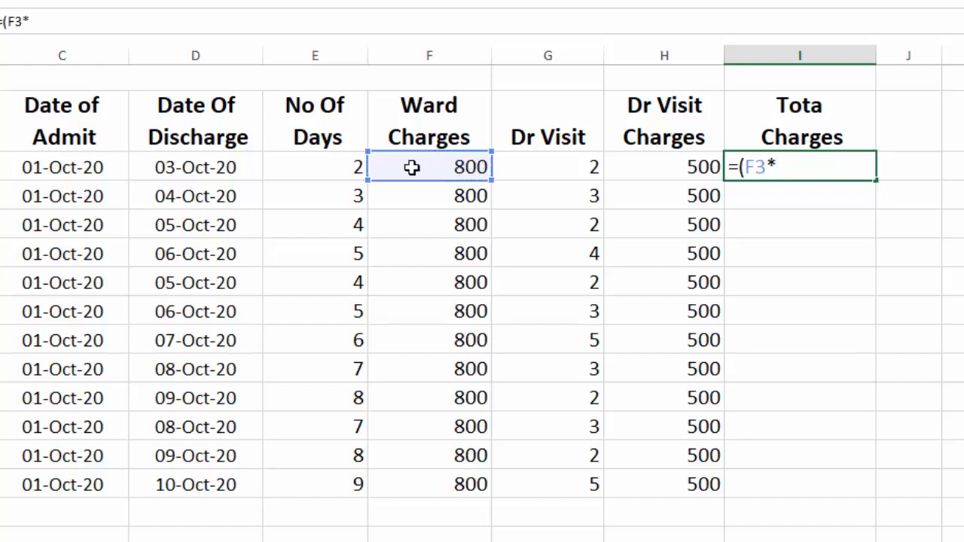
click(338, 167)
text())
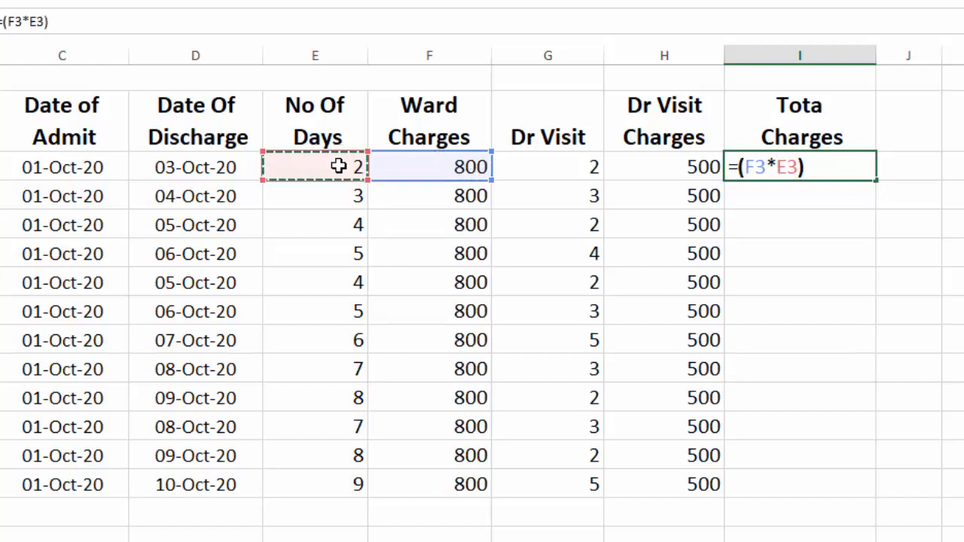
text(+)
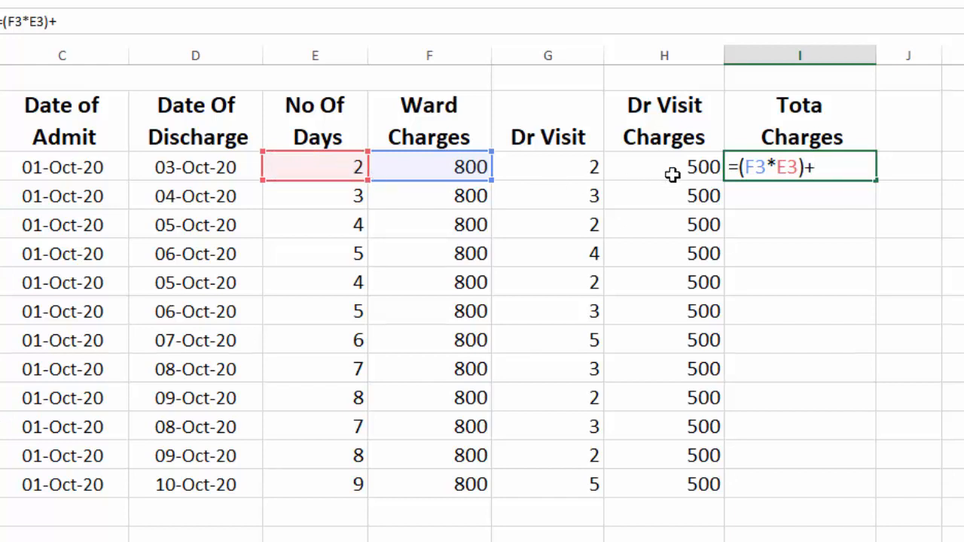
text(()
click(671, 167)
text(*)
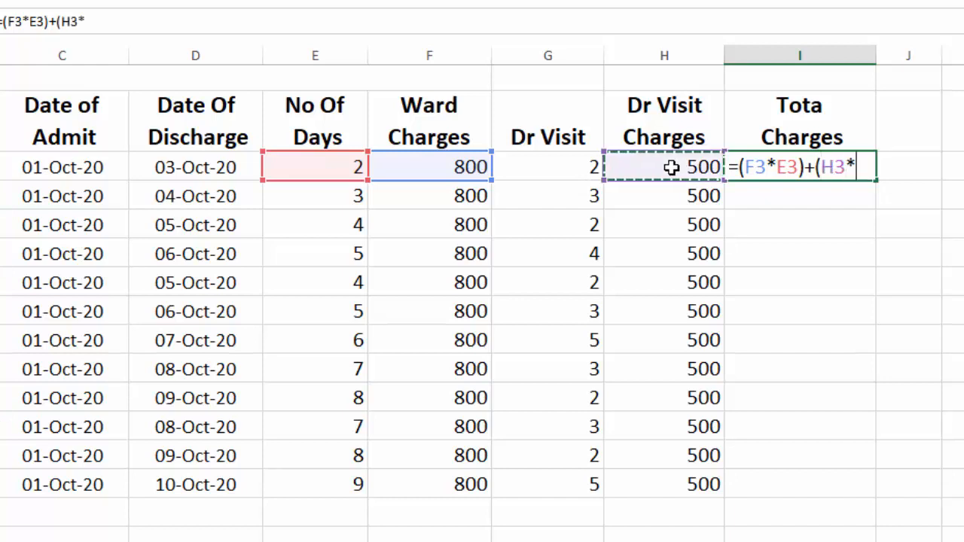
click(557, 166)
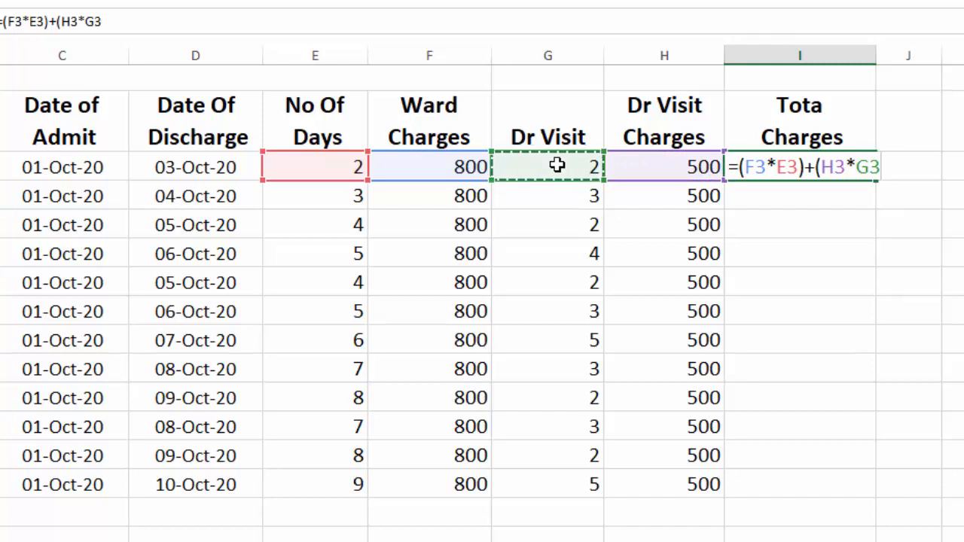
text())
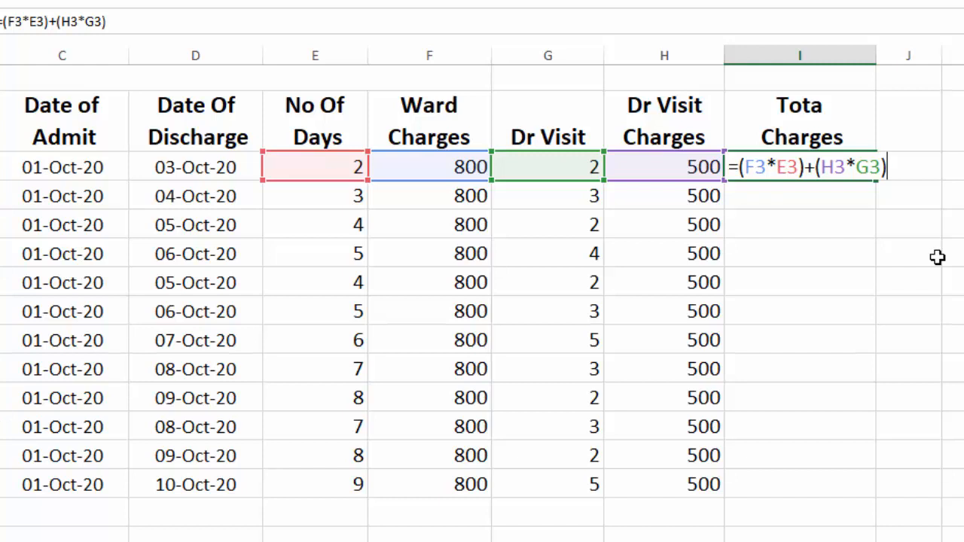
key(Return)
Step: Copy the total charges formula from I3 down to I14
click(868, 174)
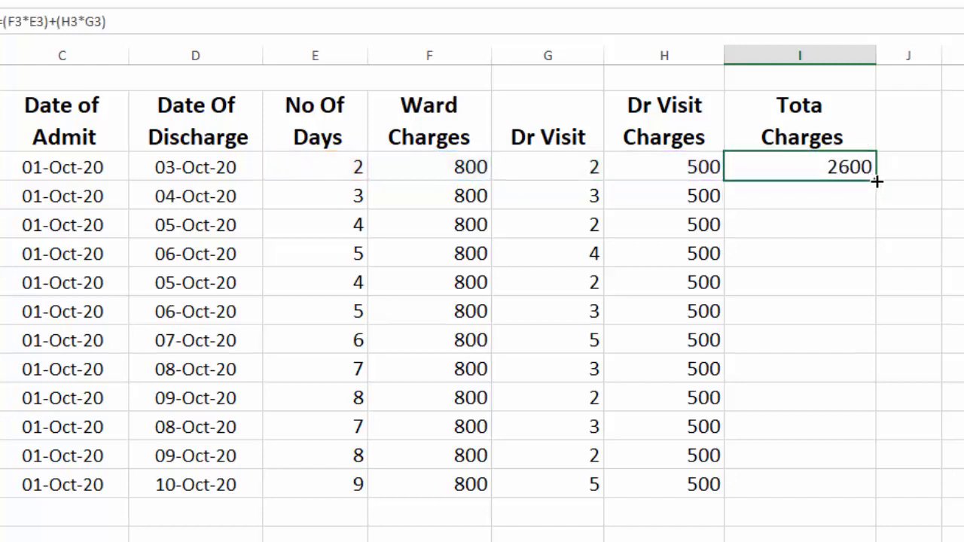
double_click(877, 181)
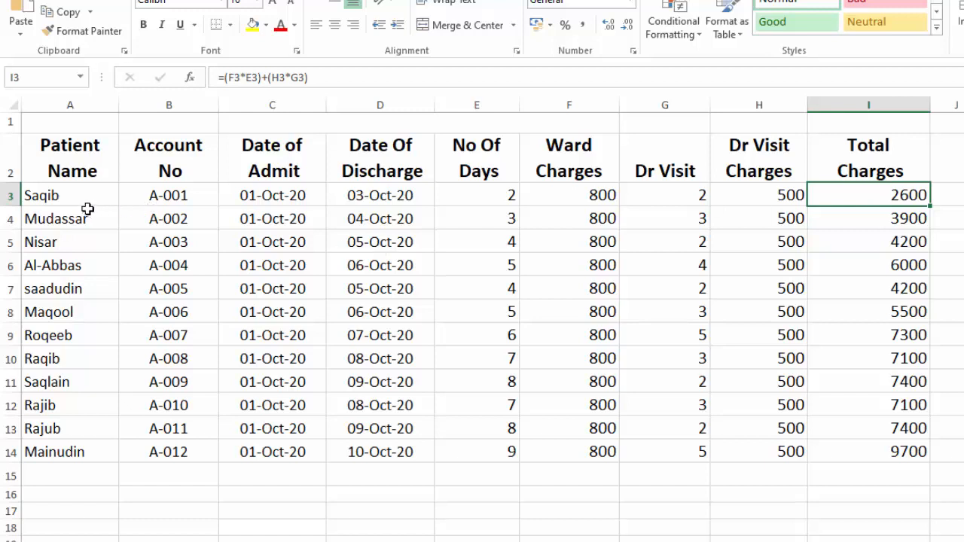
click(163, 200)
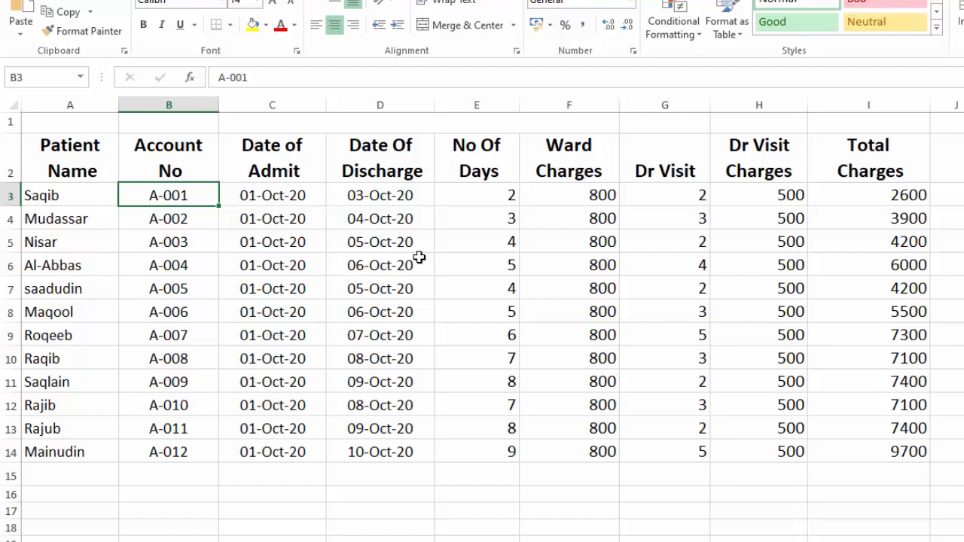
click(479, 198)
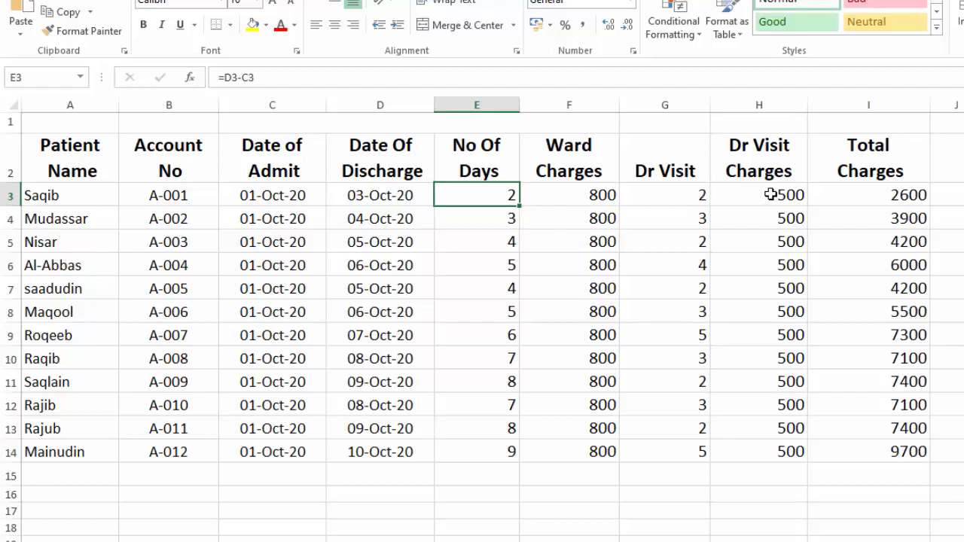
click(880, 193)
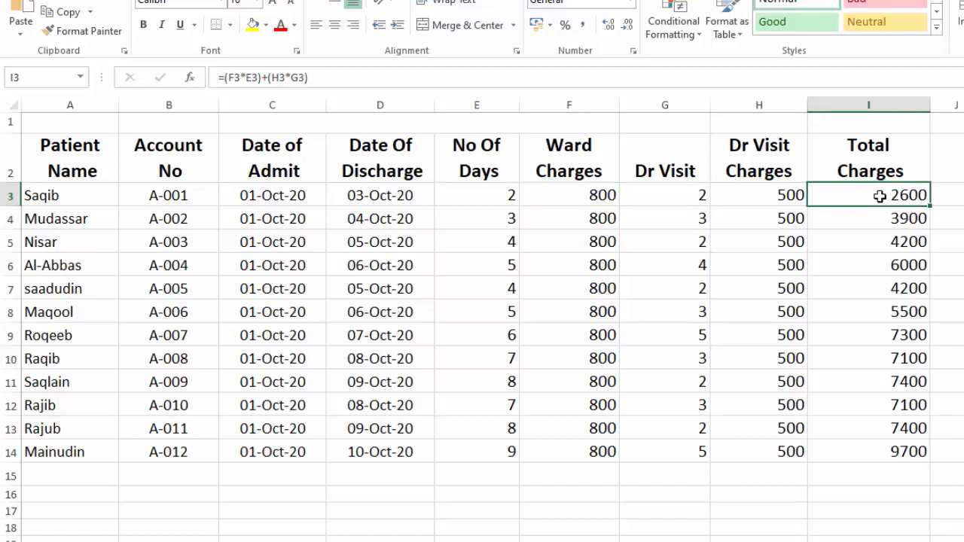
double_click(68, 158)
drag(68, 162, 99, 194)
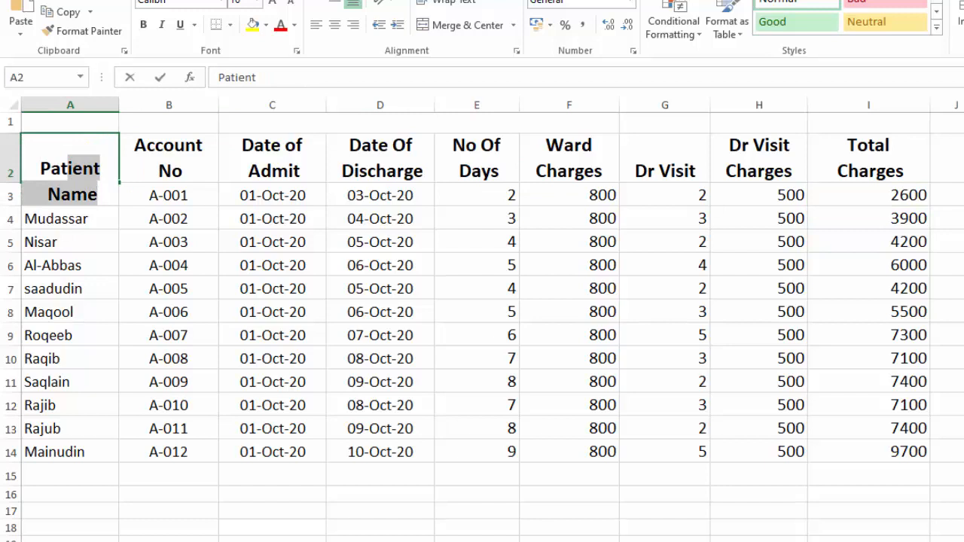
key(Escape)
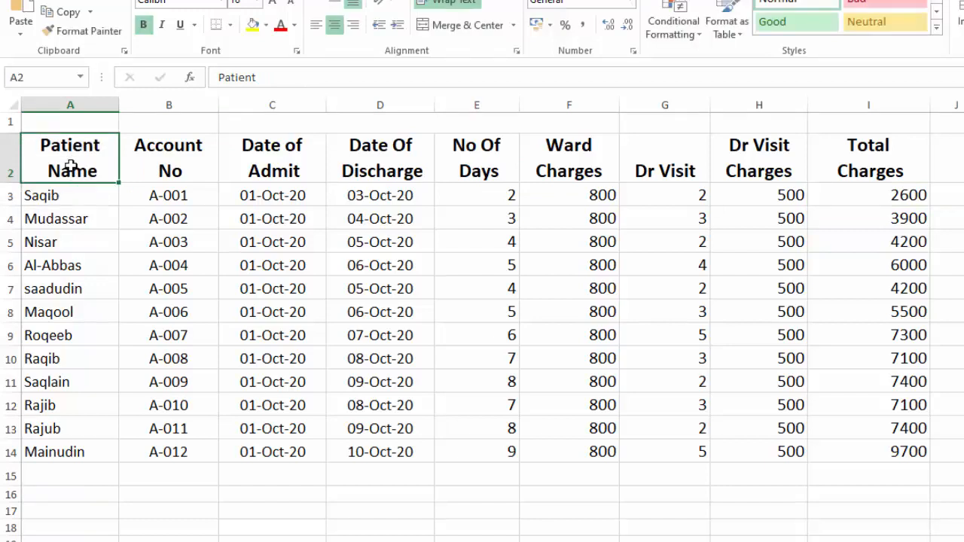
Step: Apply All Borders and a Thick Box Border to the billing table A2:I14
drag(80, 165, 839, 442)
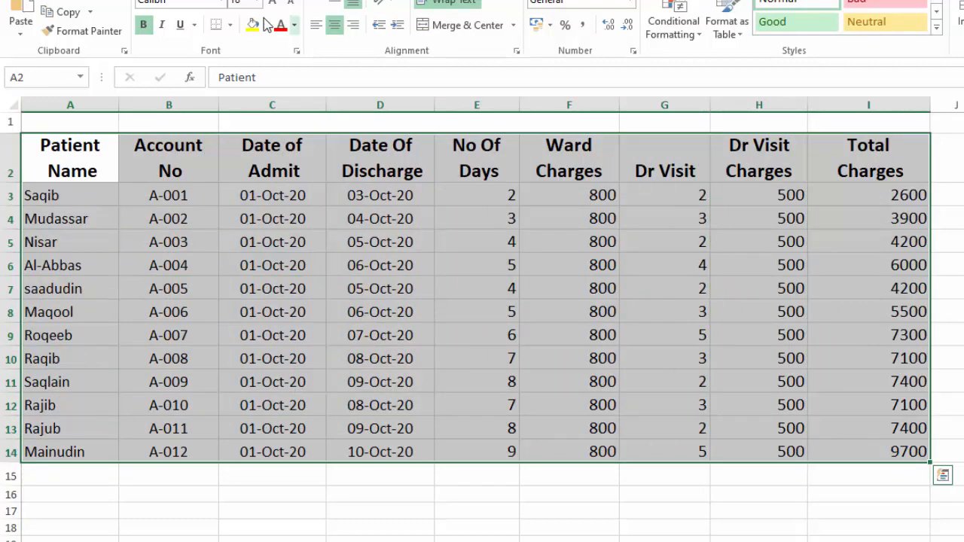
click(230, 25)
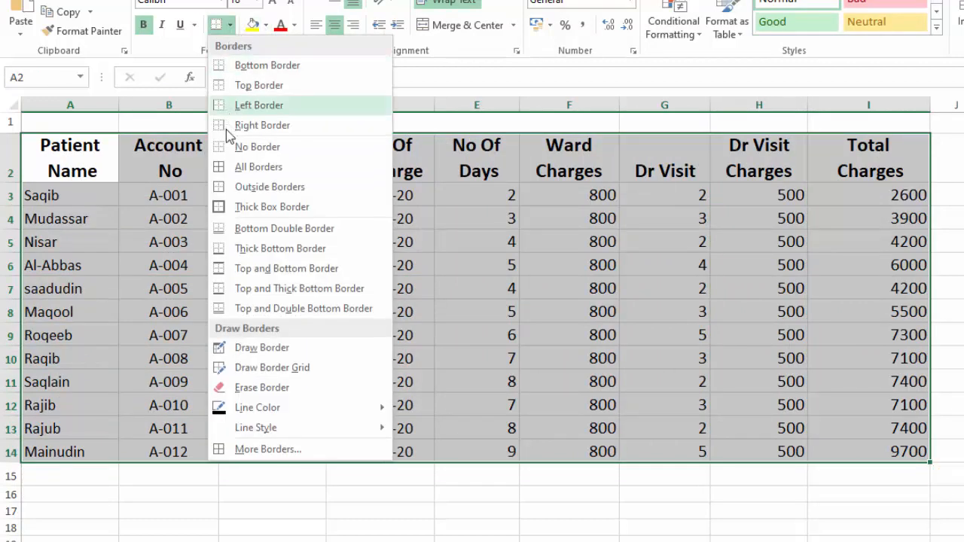
click(233, 167)
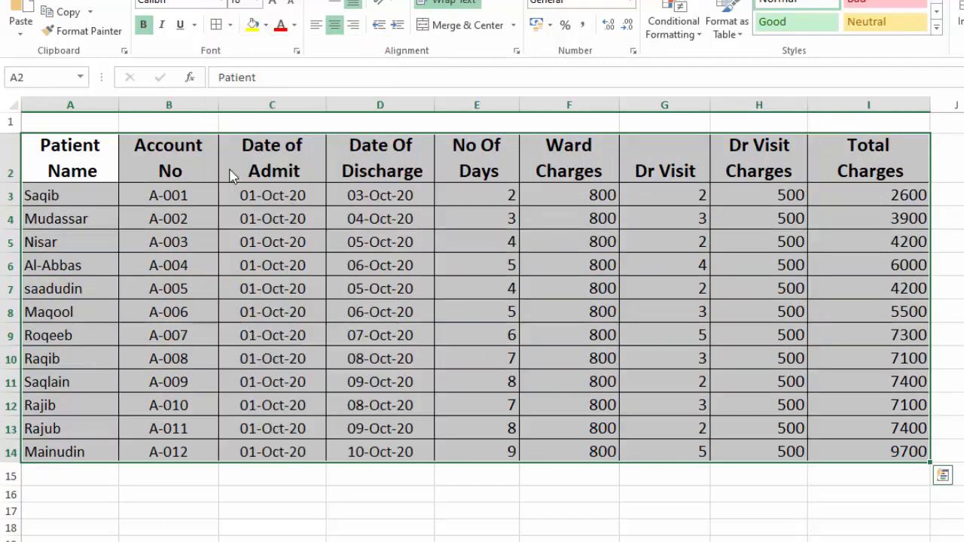
click(231, 27)
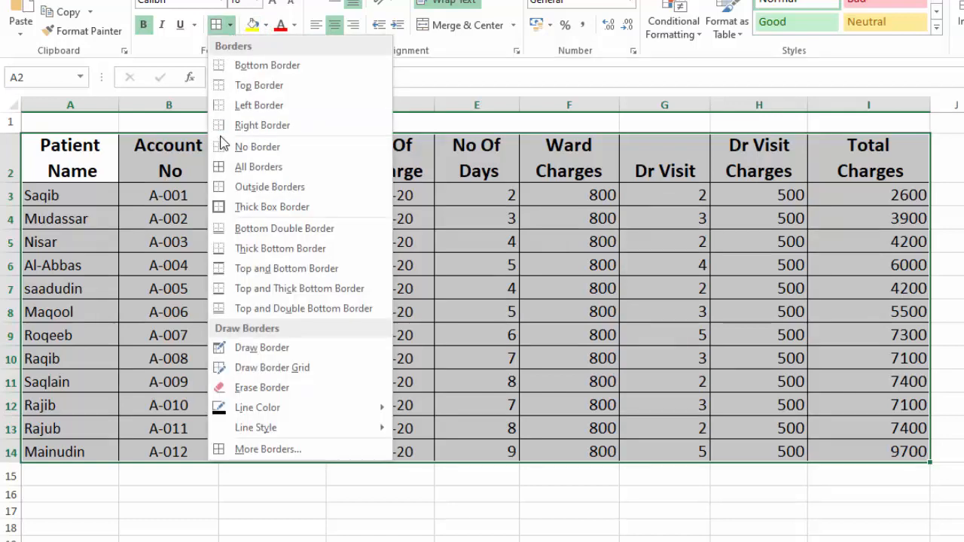
click(226, 207)
Step: Fill the header row A2:I2 with a light red theme shade and set its text color to black
drag(83, 154, 823, 151)
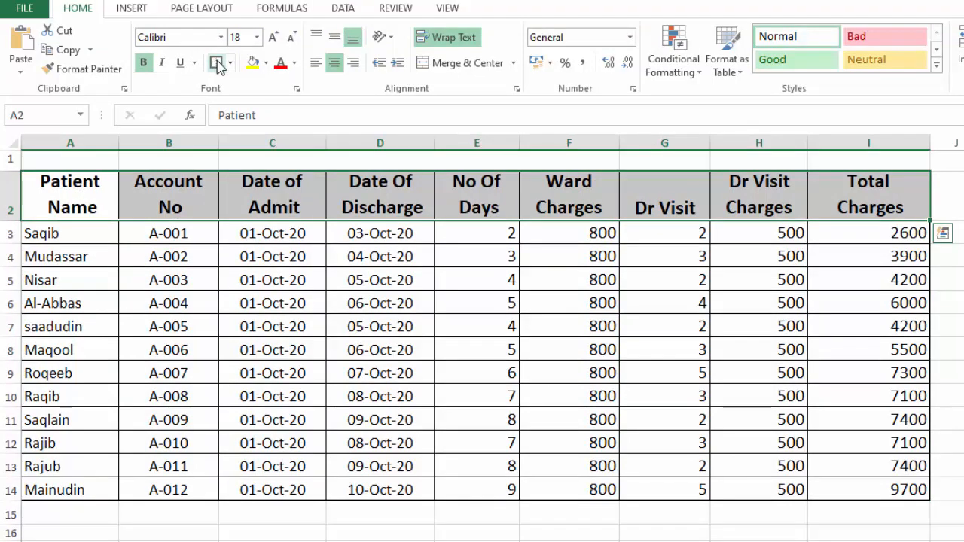
click(268, 65)
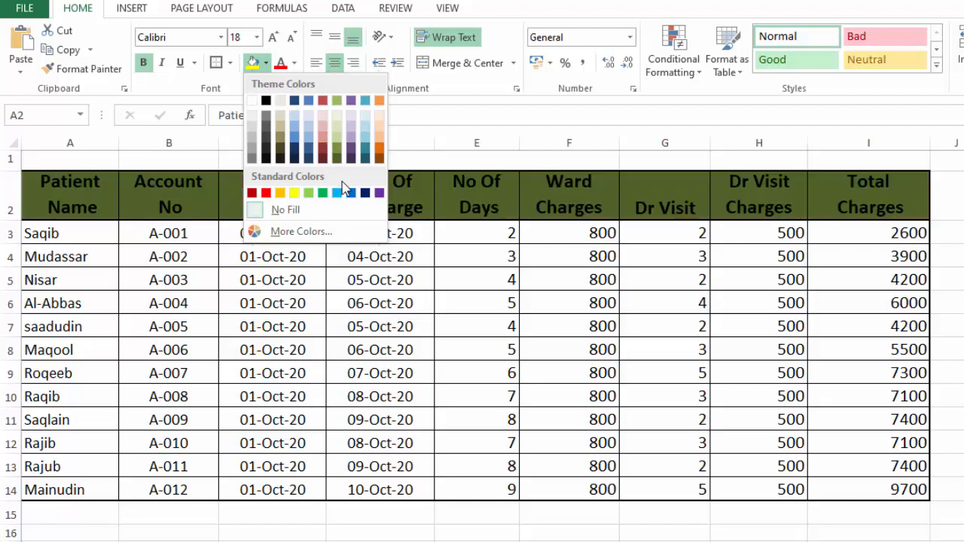
click(324, 138)
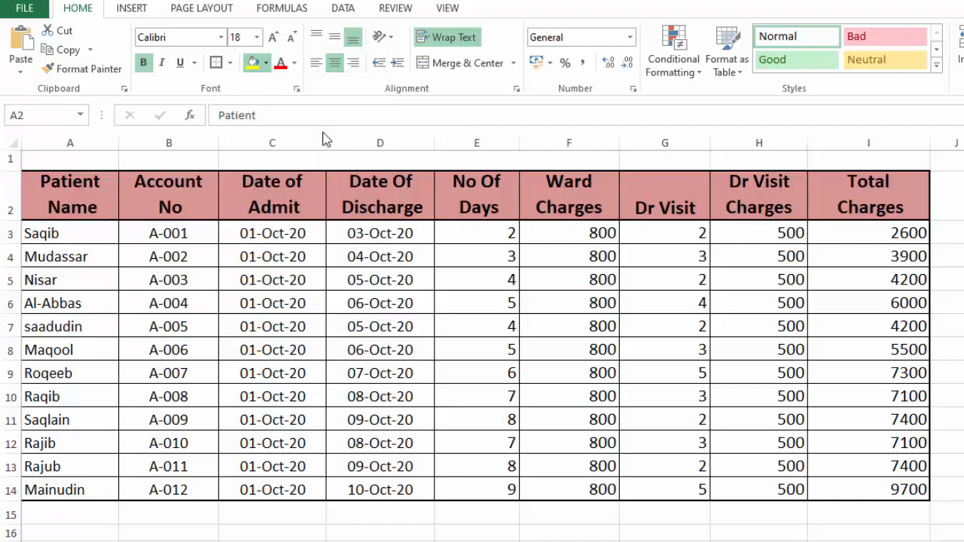
click(293, 63)
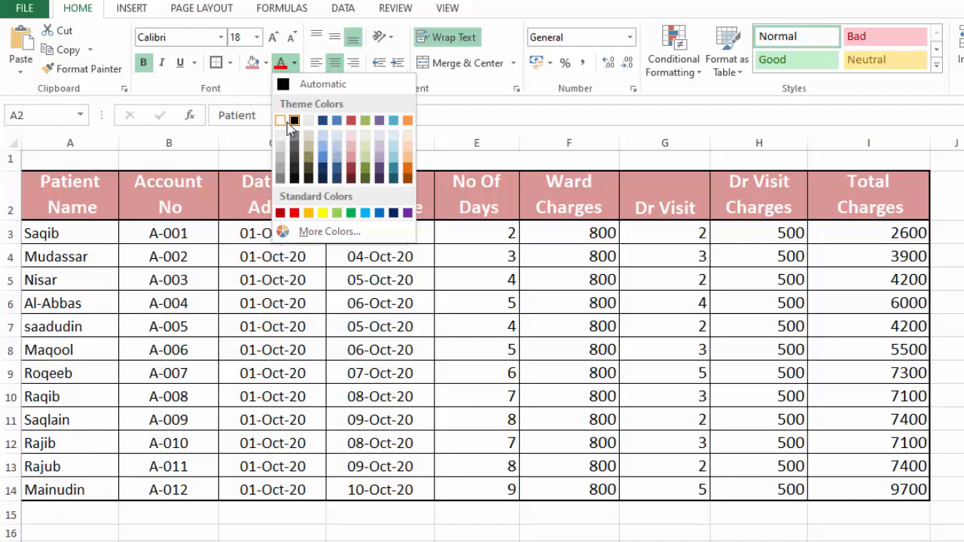
click(294, 120)
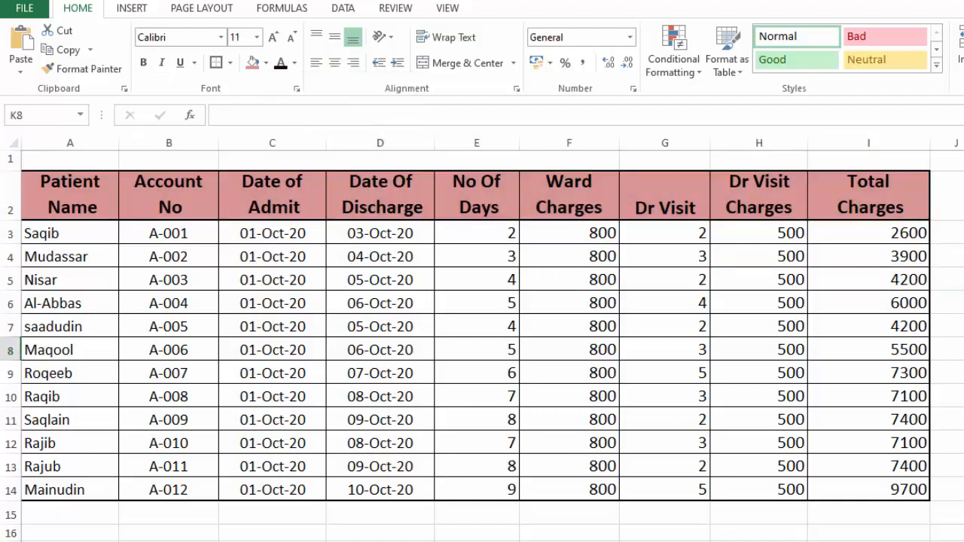
Step: Try a standard yellow fill on the header row A2:I2 and replace it with the standard orange
drag(105, 198, 829, 190)
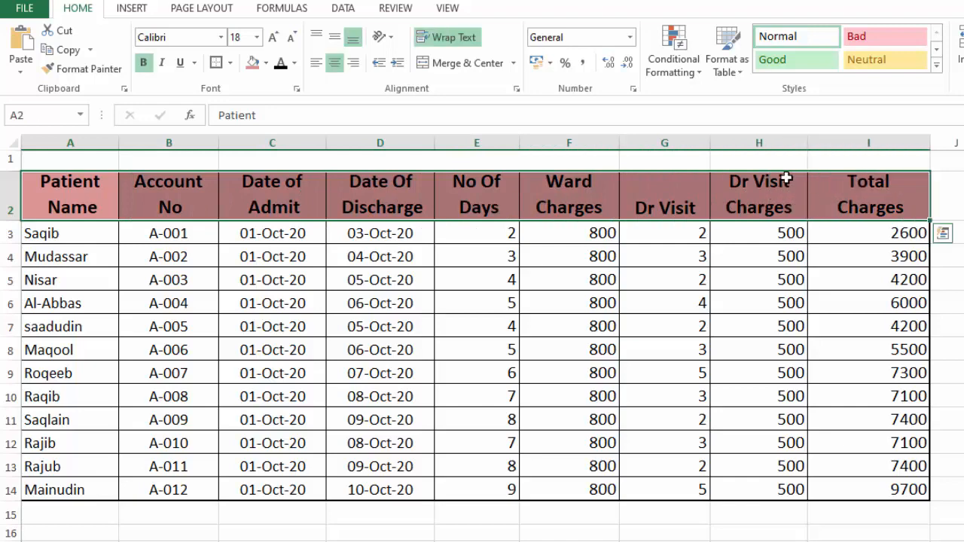
click(266, 62)
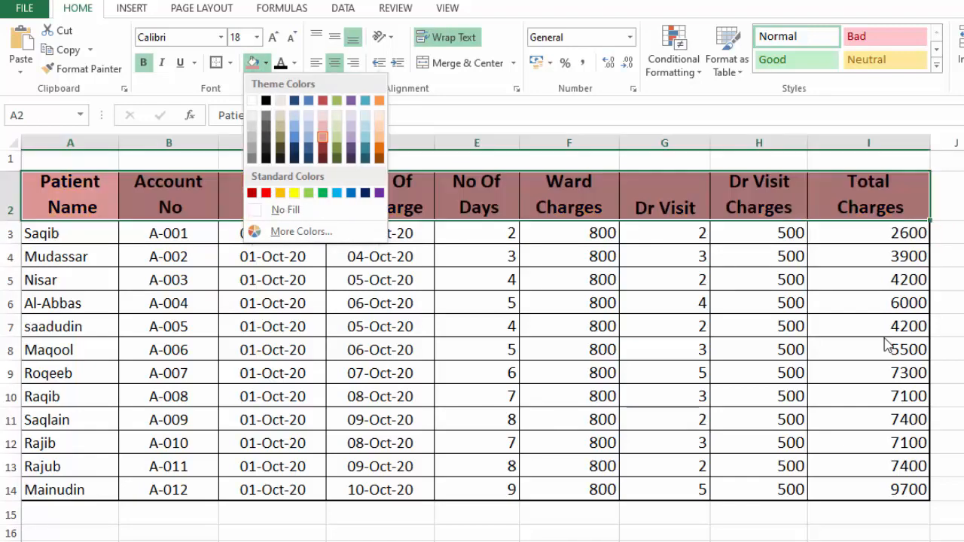
click(295, 193)
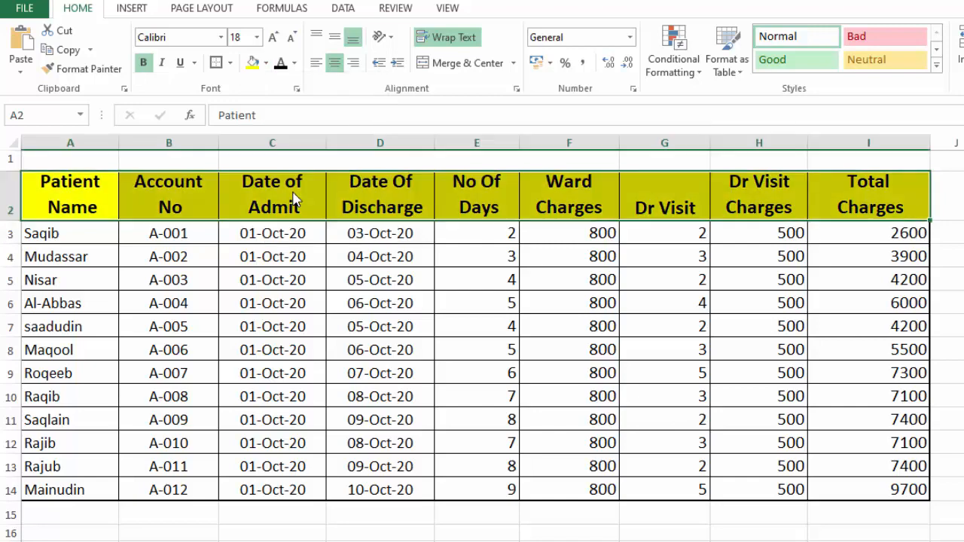
click(266, 62)
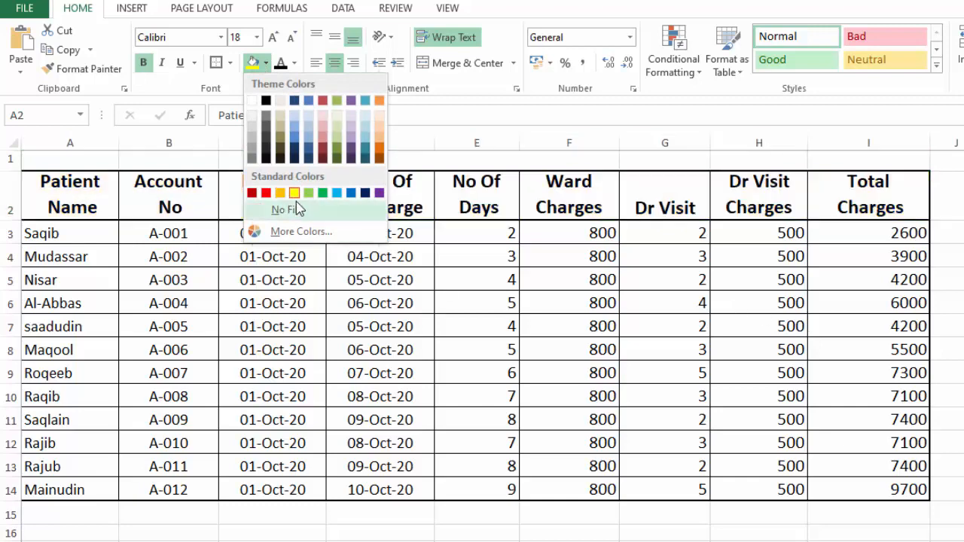
click(286, 195)
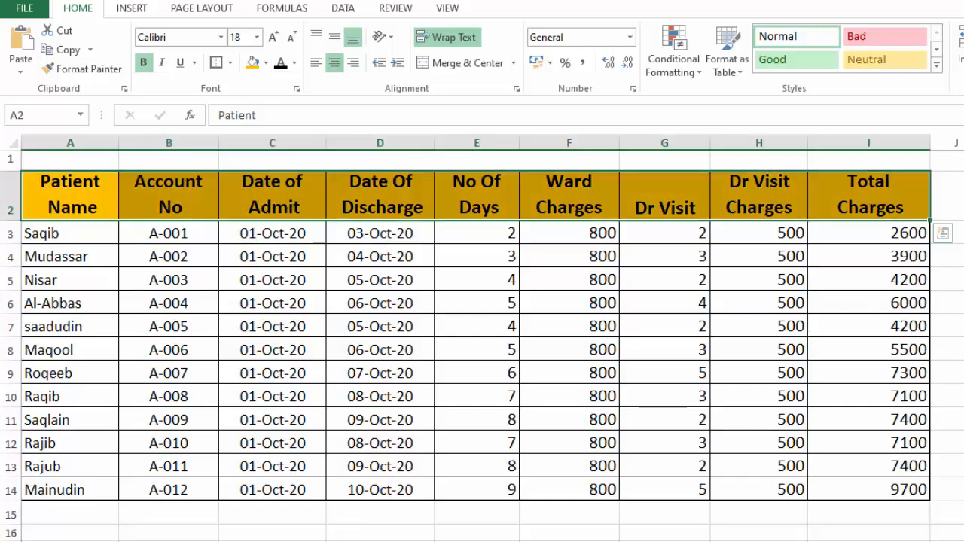
Step: Insert a blank row above row 1 and merge and center cells C1 to G1 in it
click(239, 158)
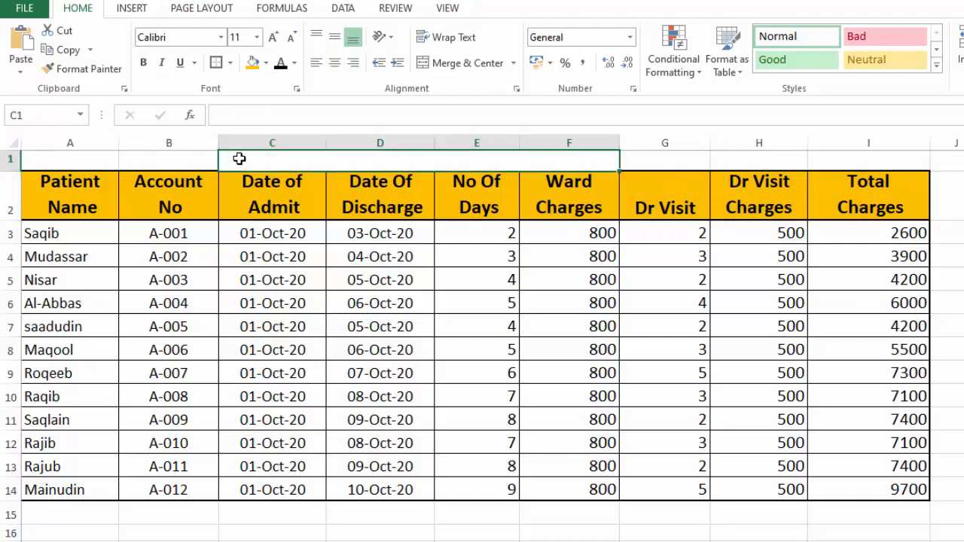
right_click(10, 160)
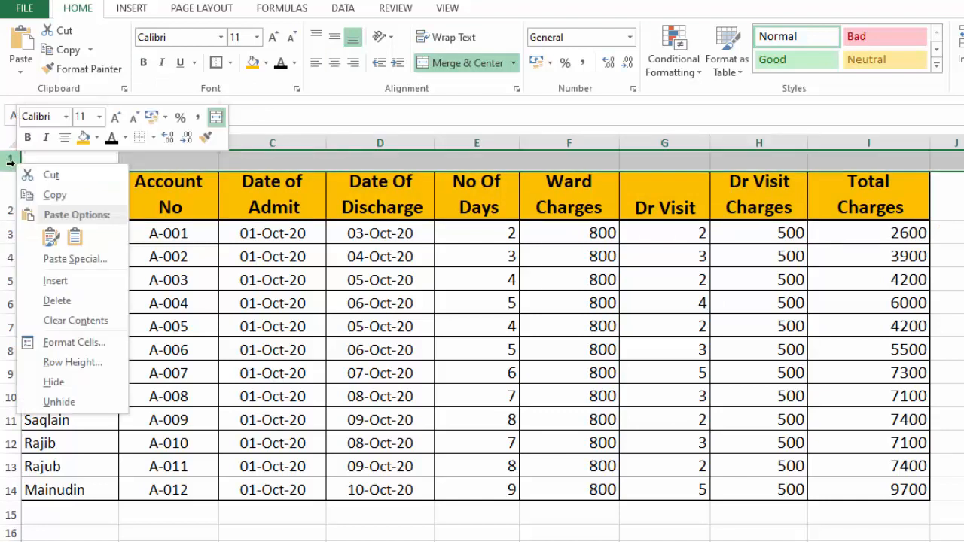
click(47, 281)
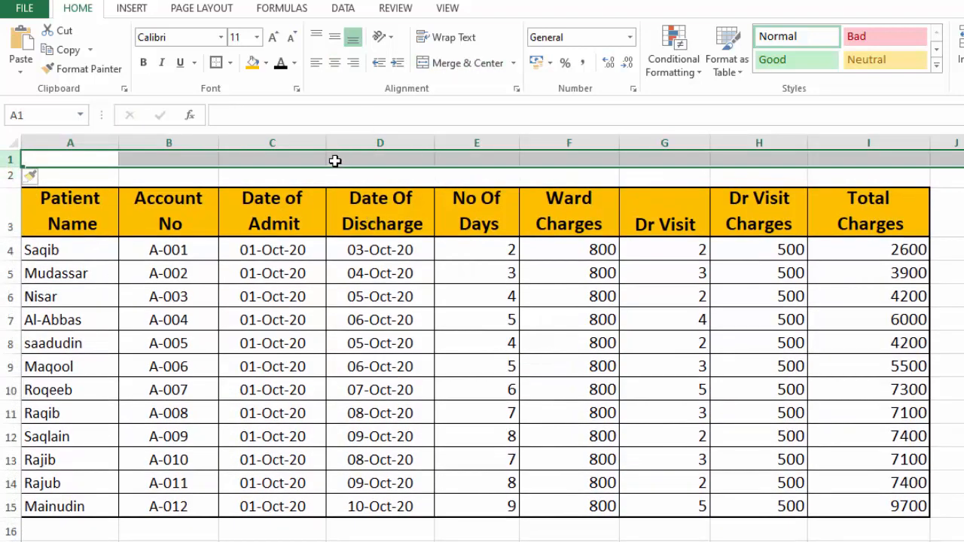
drag(324, 158, 684, 162)
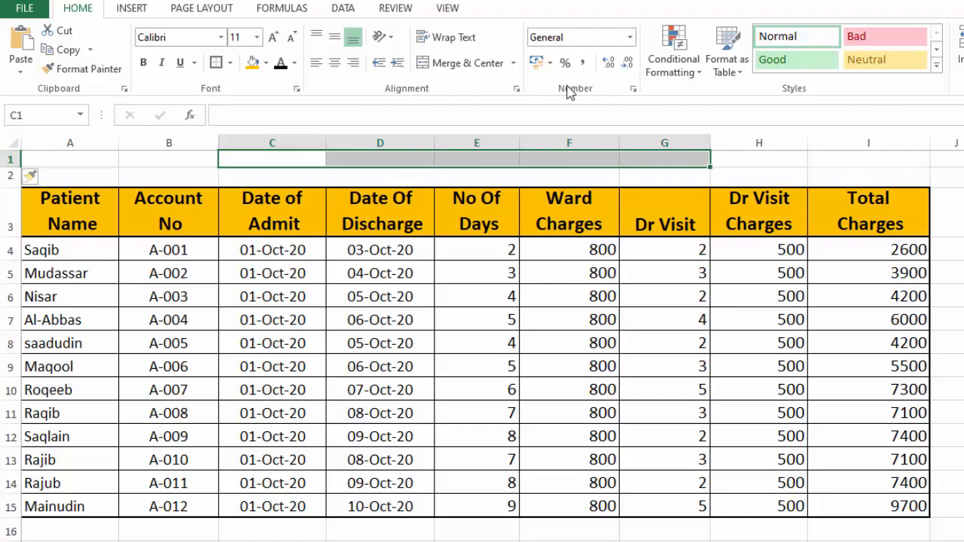
click(450, 65)
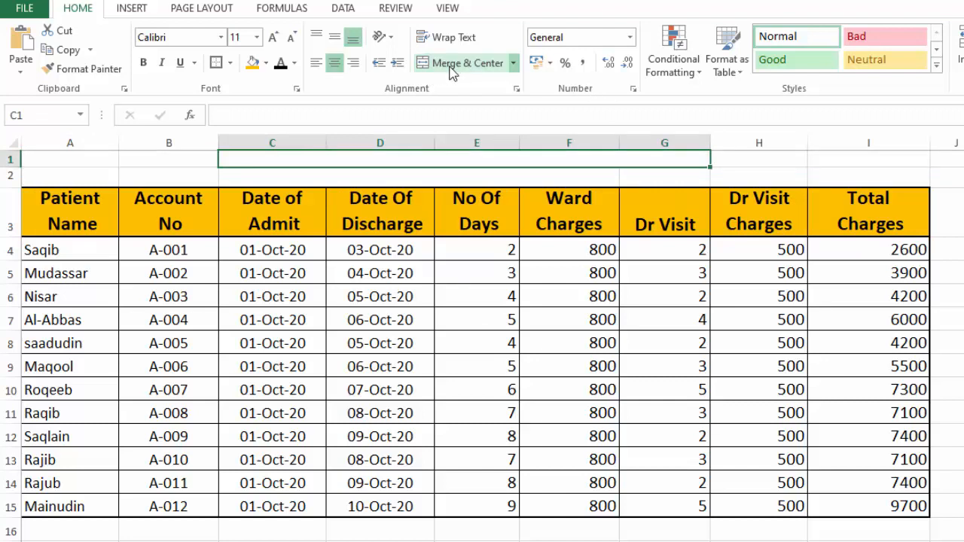
Step: Enter the title "Hospital Billing Statement For the Month of Oct,2020" in the merged cell C1
text(Ho)
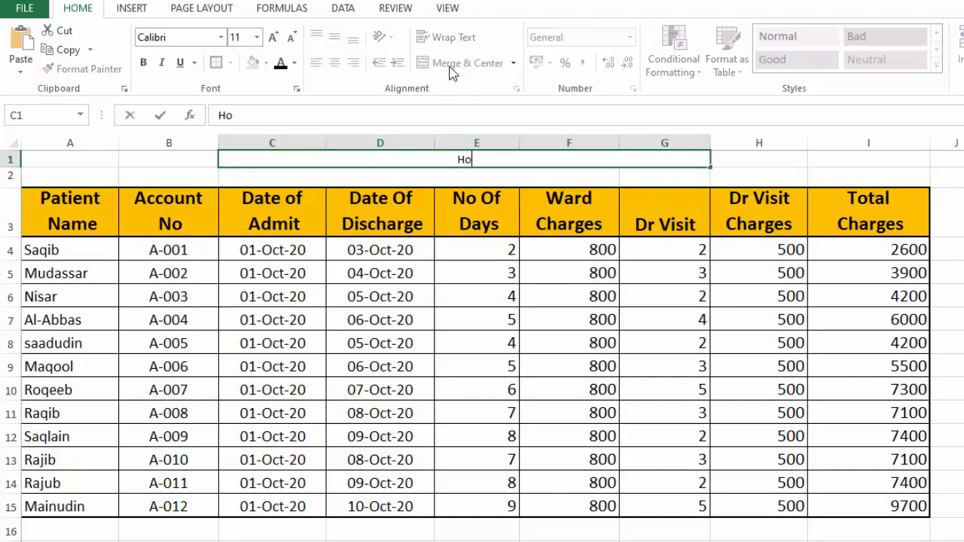
text(spital)
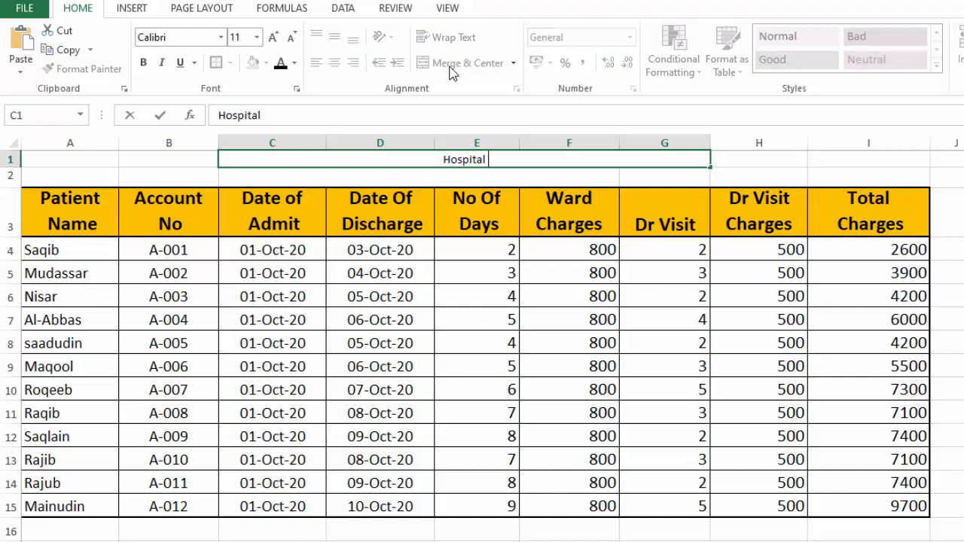
text( Billing)
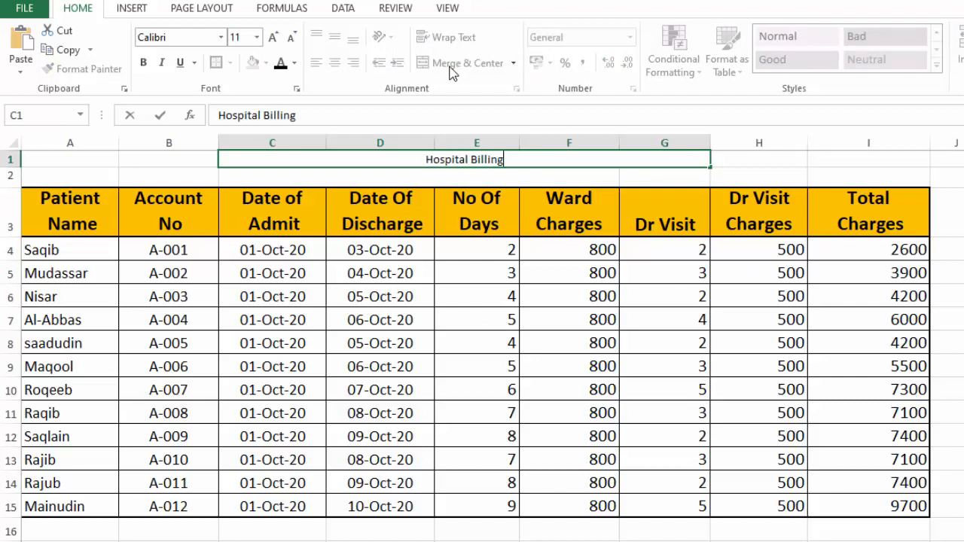
text( Sta)
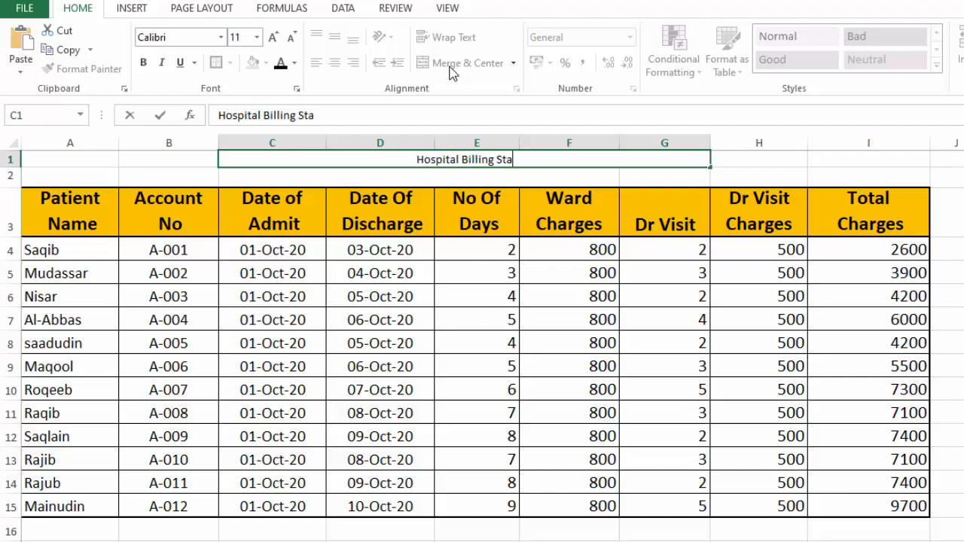
text(tement)
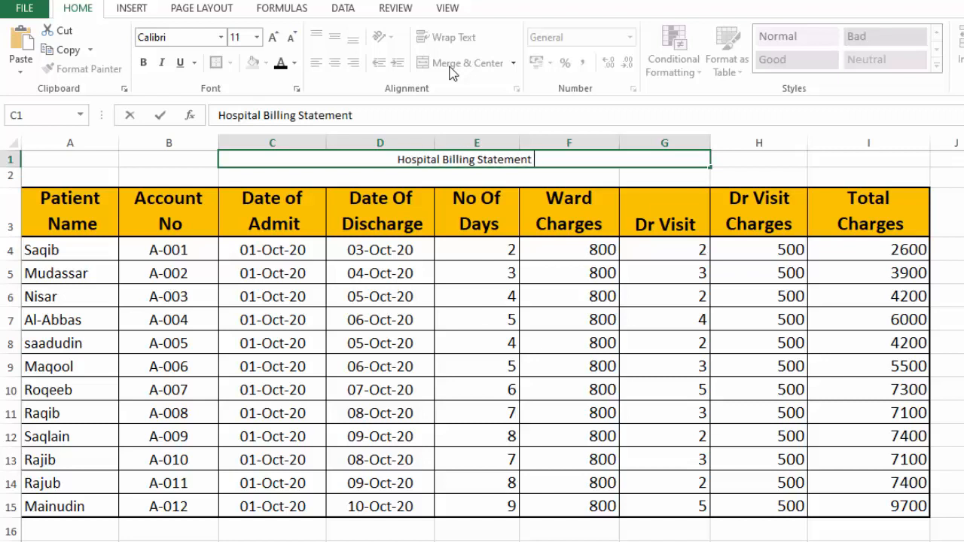
text( For the M)
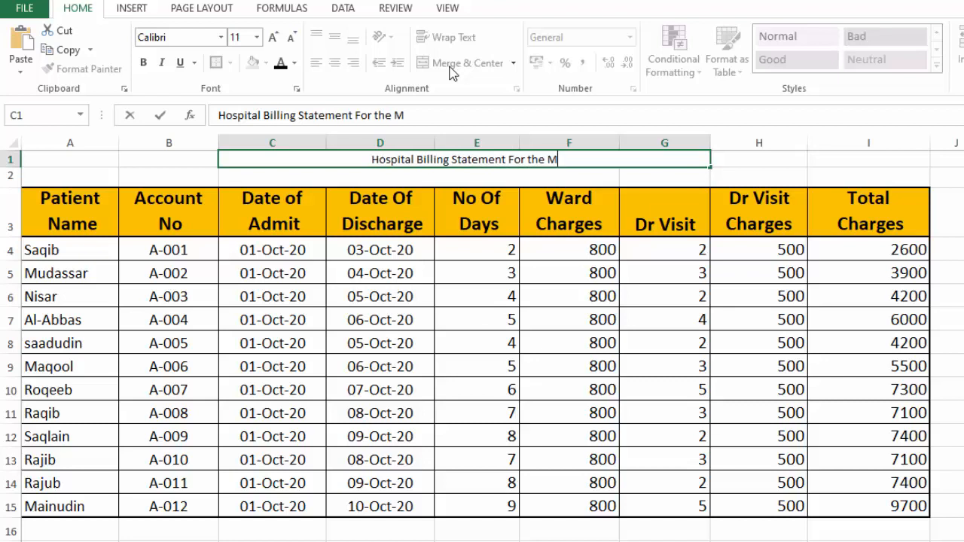
text(onth of)
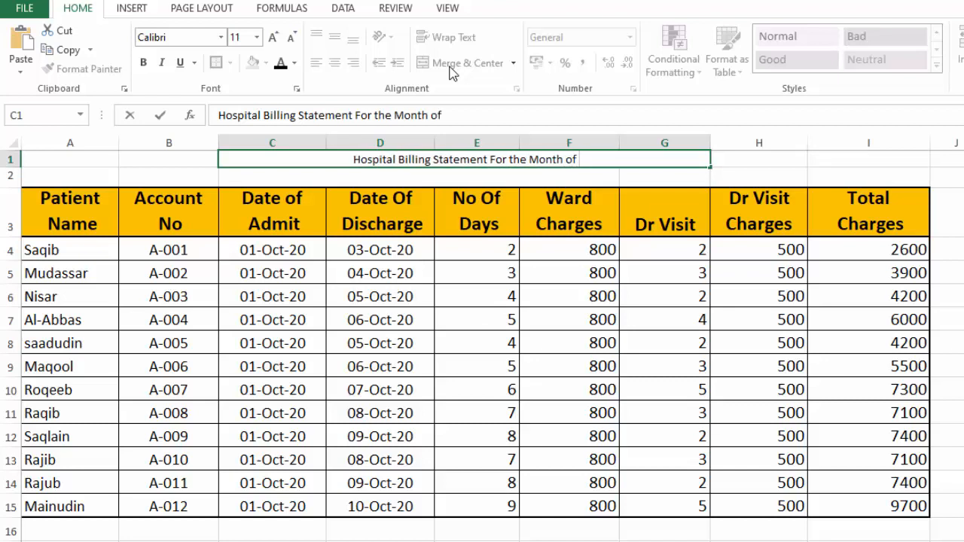
text( Oc)
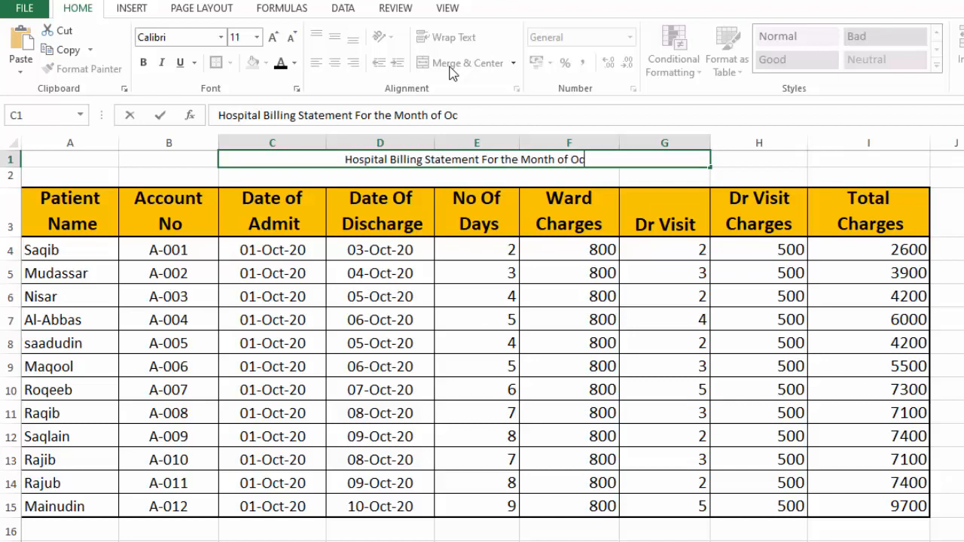
text(t,)
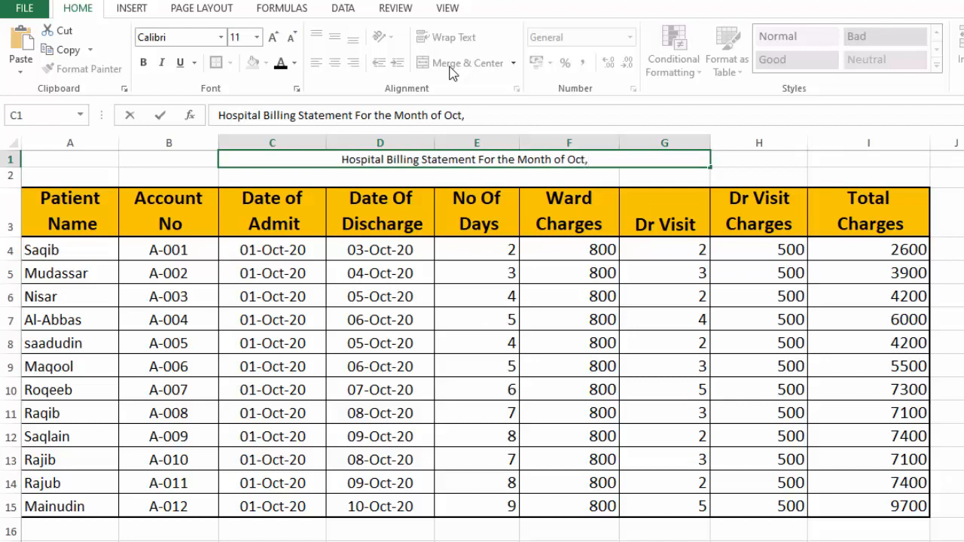
text(2020)
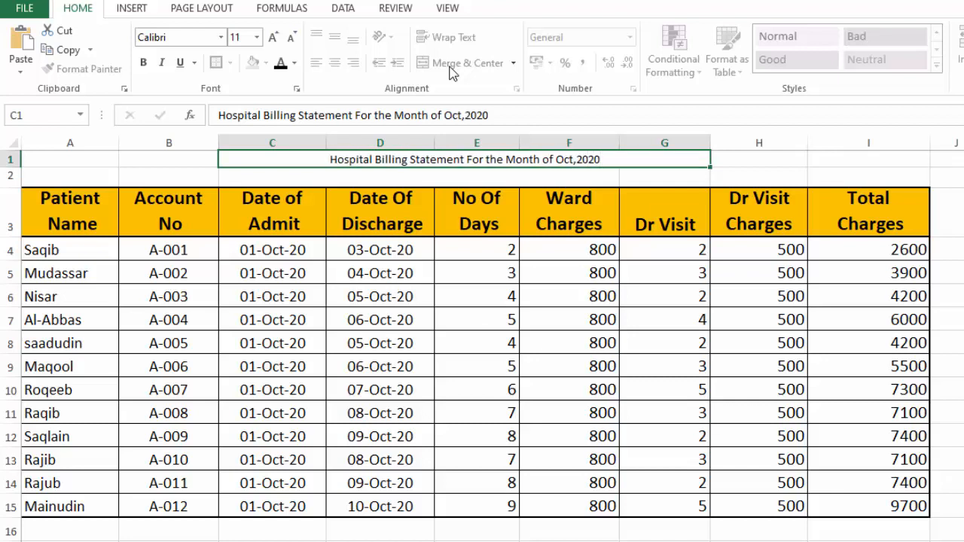
key(Return)
Step: Enlarge the title text in row 1 to font size 24
click(474, 159)
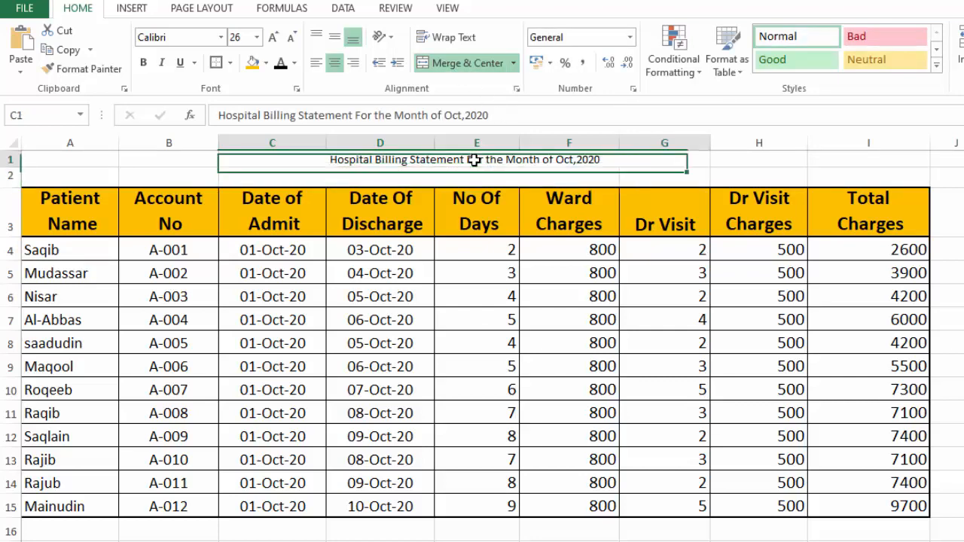
click(274, 37)
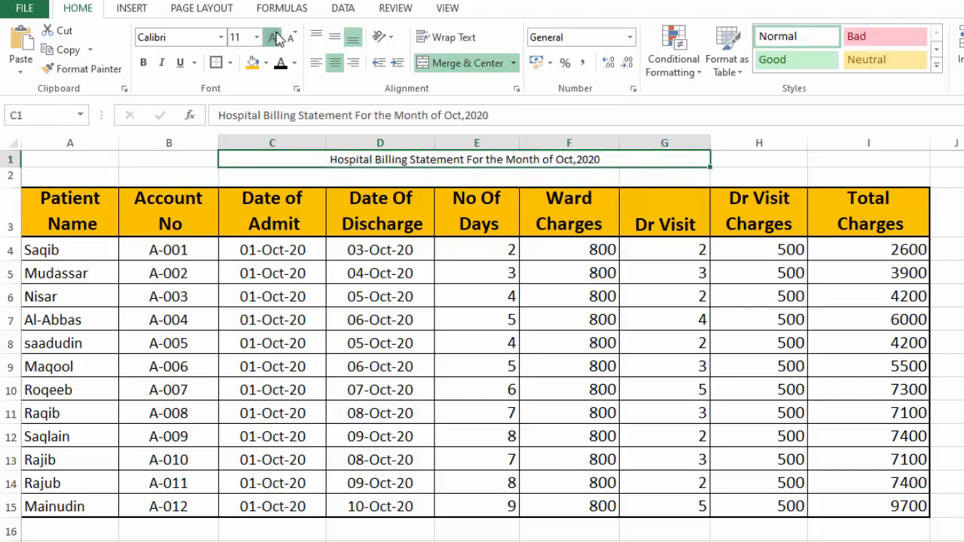
click(273, 37)
click(273, 37)
click(274, 37)
click(274, 37)
click(273, 37)
click(274, 37)
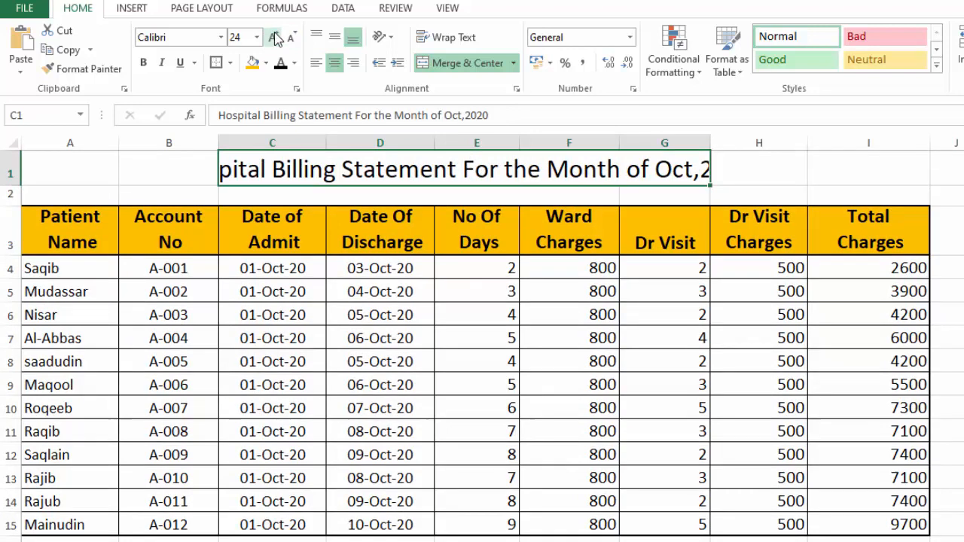
Step: Merge and center the title across B1 to H1 and enlarge its font size to 28
drag(152, 157, 729, 173)
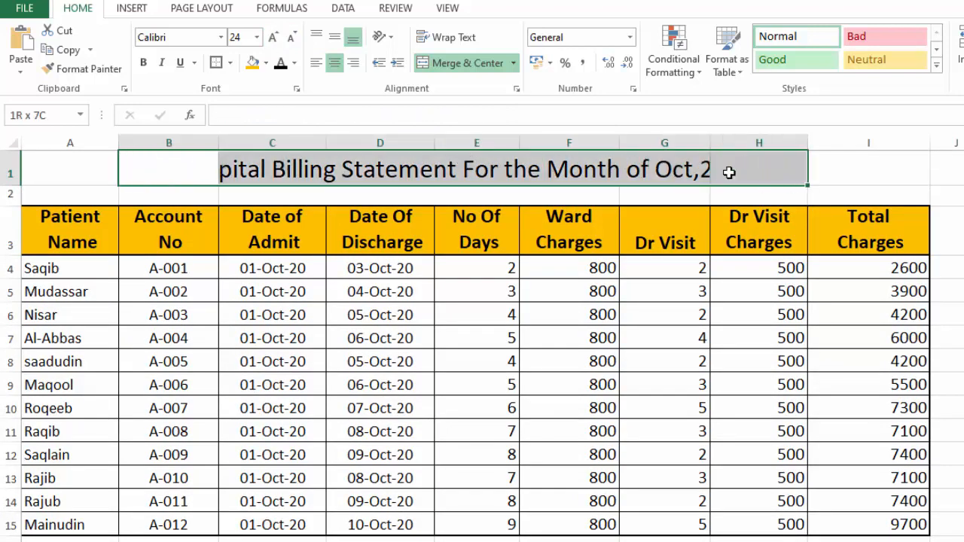
click(465, 64)
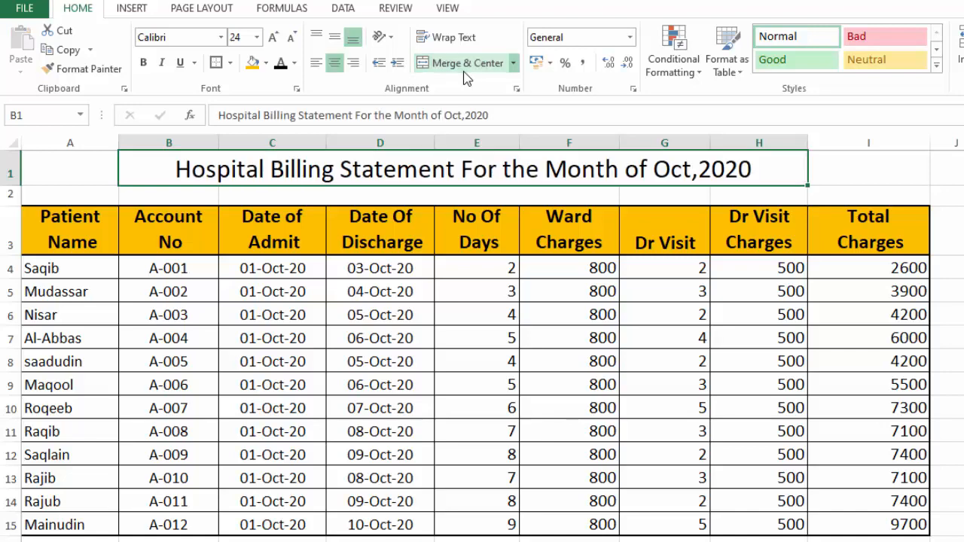
click(275, 41)
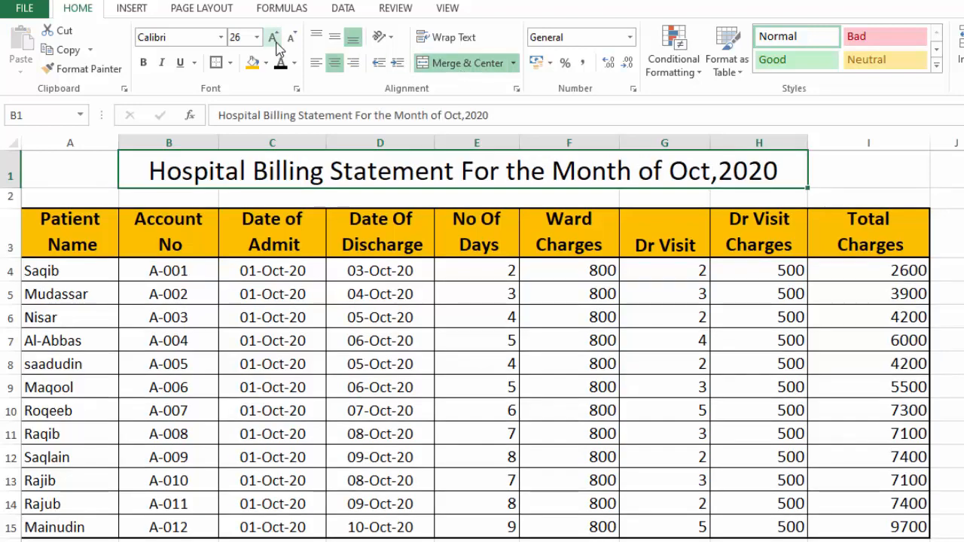
click(275, 41)
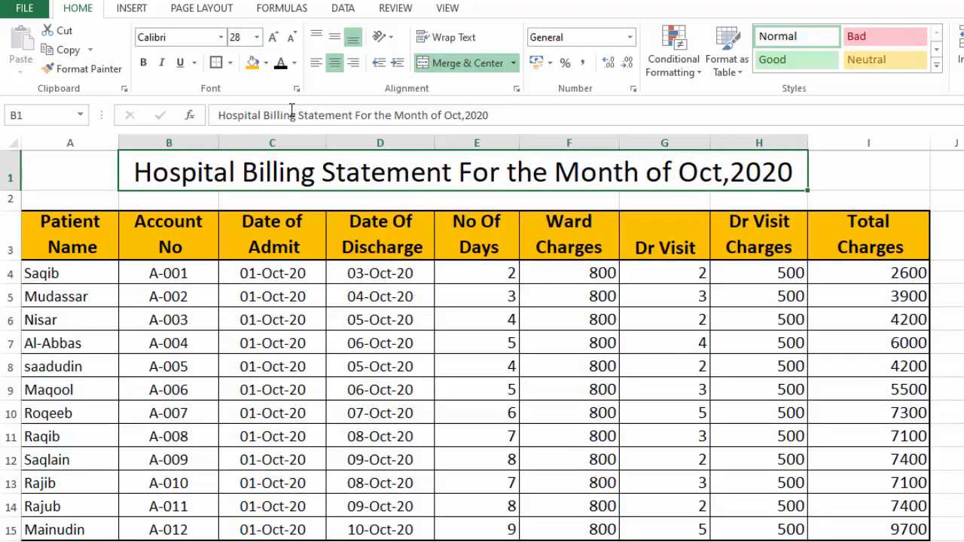
Step: Fill the title cell B1:H1 with standard purple and set its text color to white
click(267, 63)
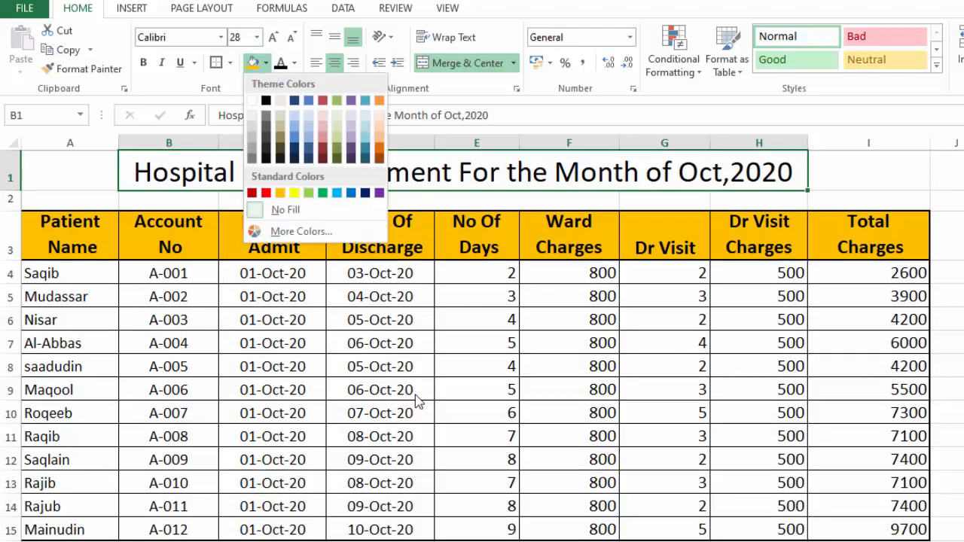
click(301, 232)
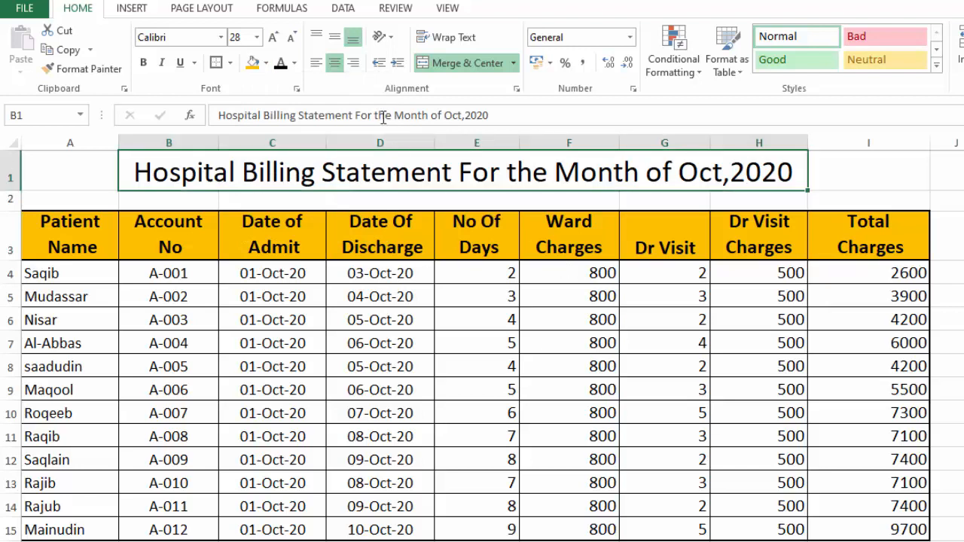
click(266, 63)
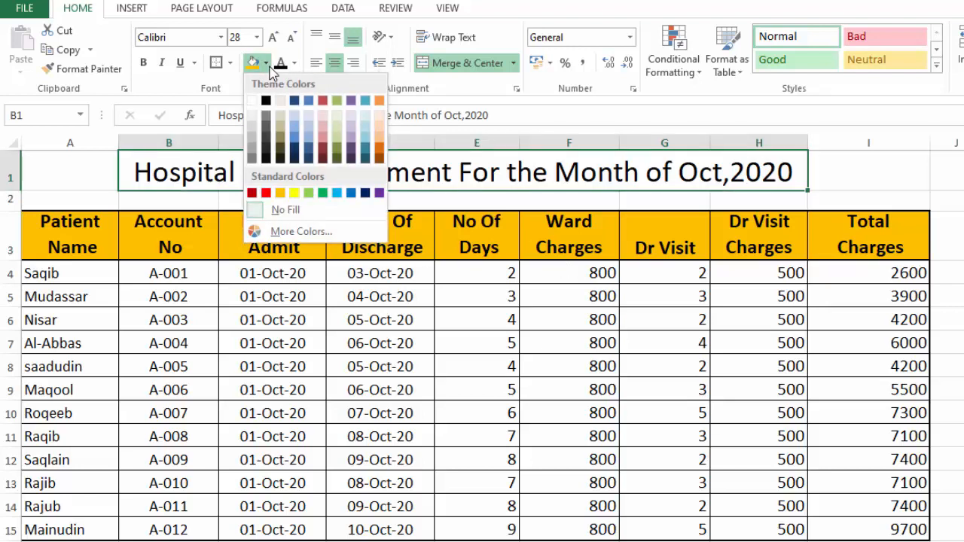
click(379, 193)
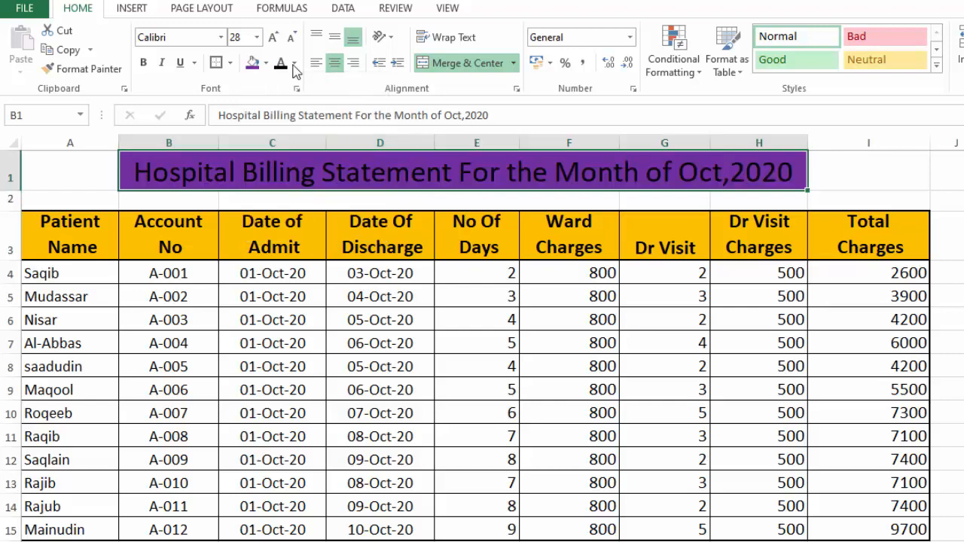
click(295, 63)
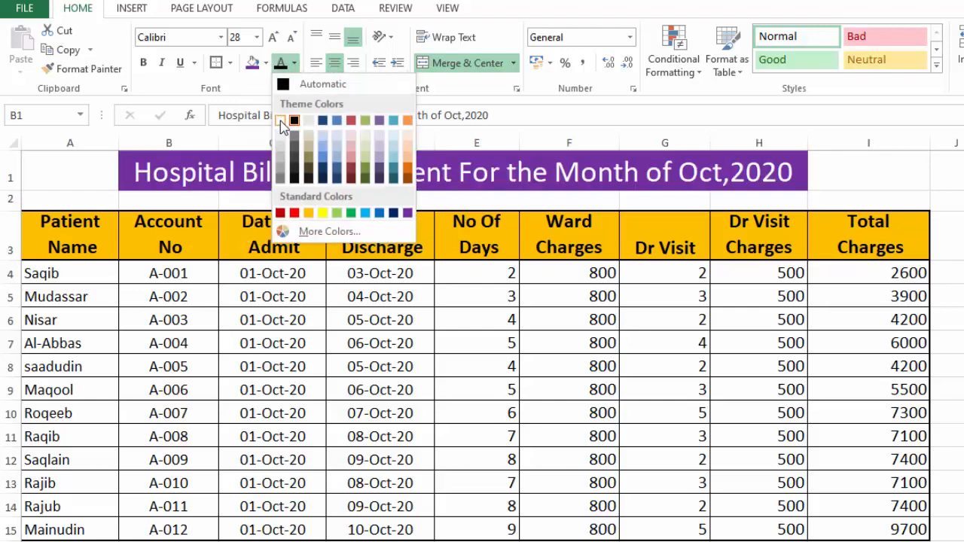
click(281, 121)
Step: Fill the header row A3:I3 with standard light blue and set its text color to white
drag(73, 231, 835, 233)
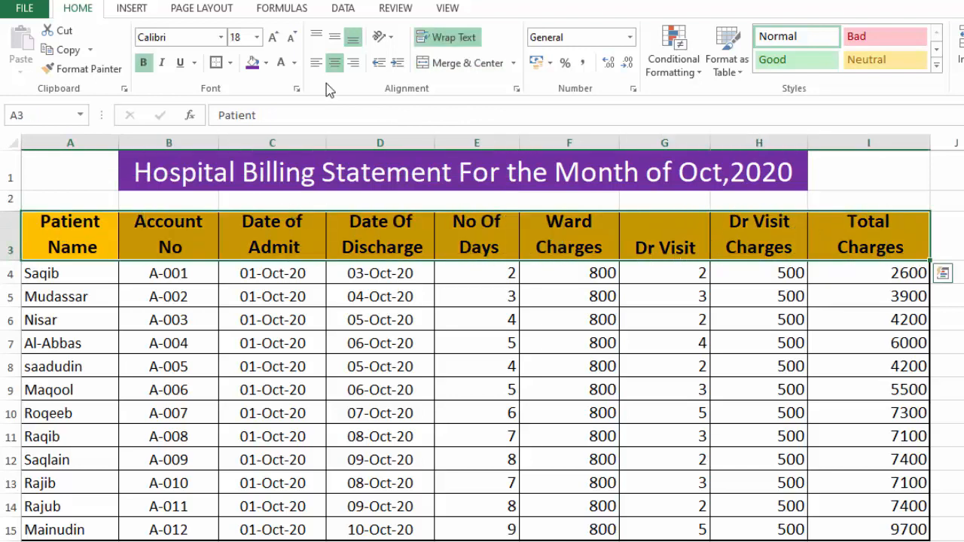
click(266, 62)
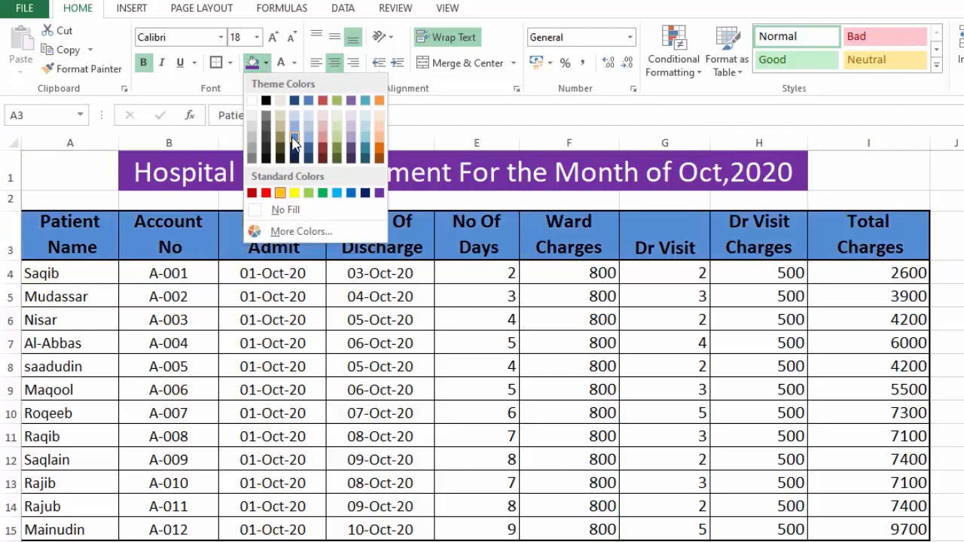
click(336, 193)
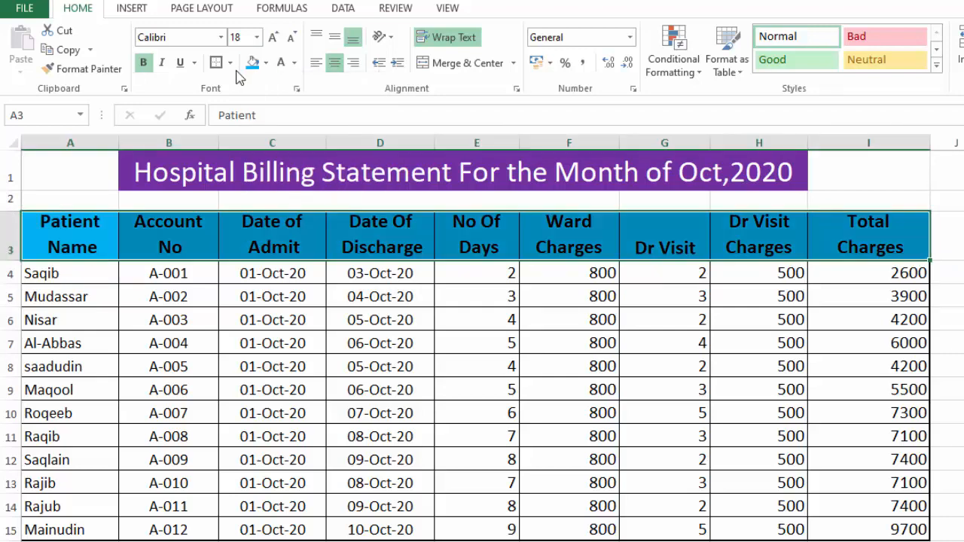
click(283, 65)
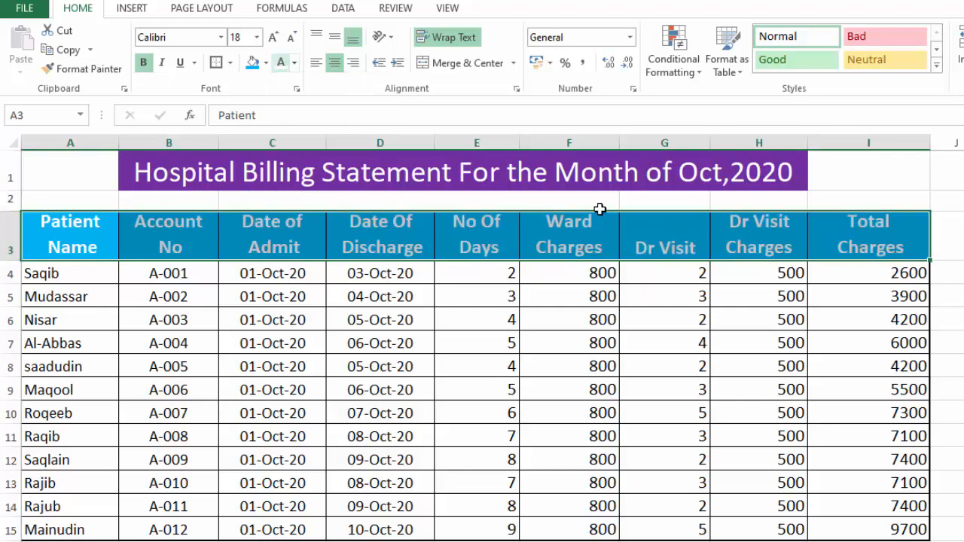
Step: Change the header row A3:I3 fill to standard dark blue, keeping its text centered
click(267, 63)
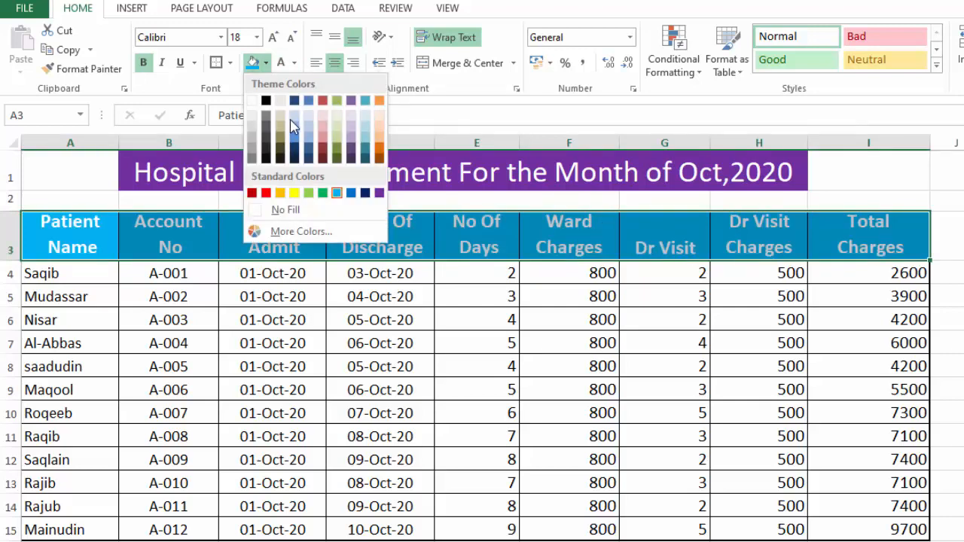
click(365, 193)
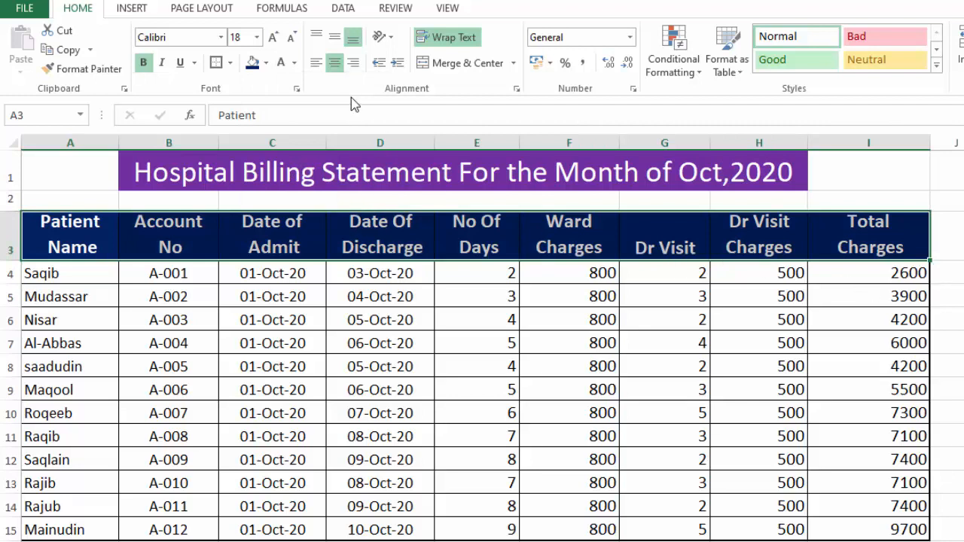
click(337, 66)
click(338, 66)
click(963, 367)
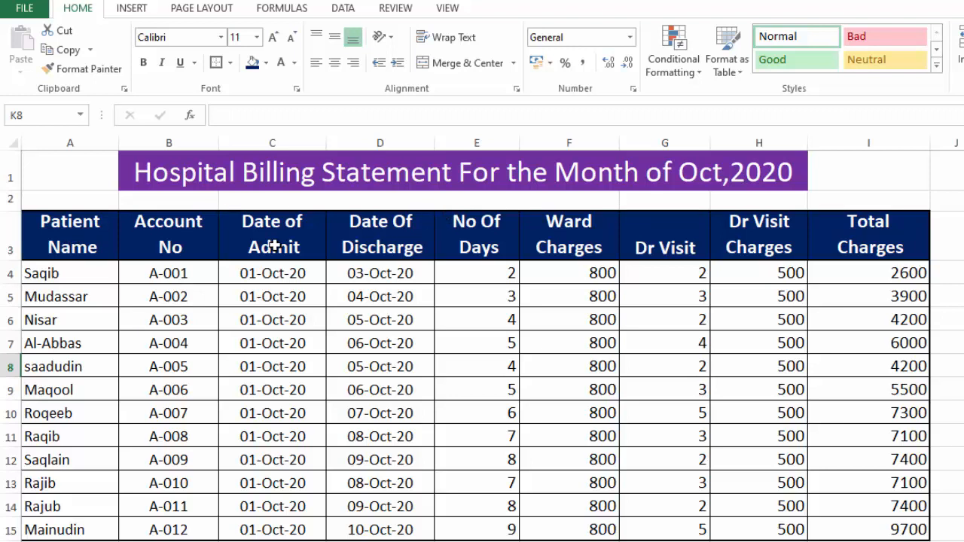
Step: Center the contents of the patient data cells A4:I15 horizontally
drag(82, 276, 866, 519)
click(335, 66)
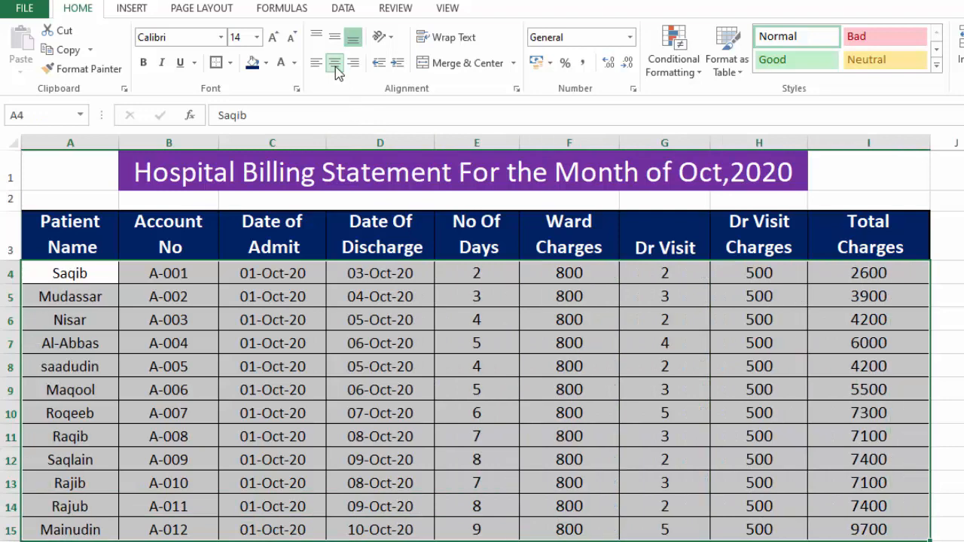
click(963, 320)
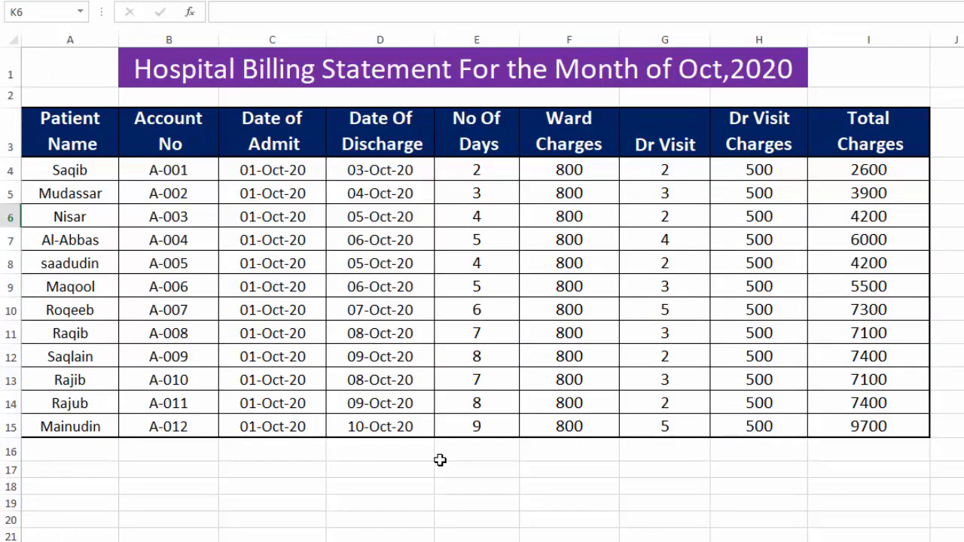
Step: Merge and center cells C16 to D16 below the table and enter the label "Total" there
click(296, 450)
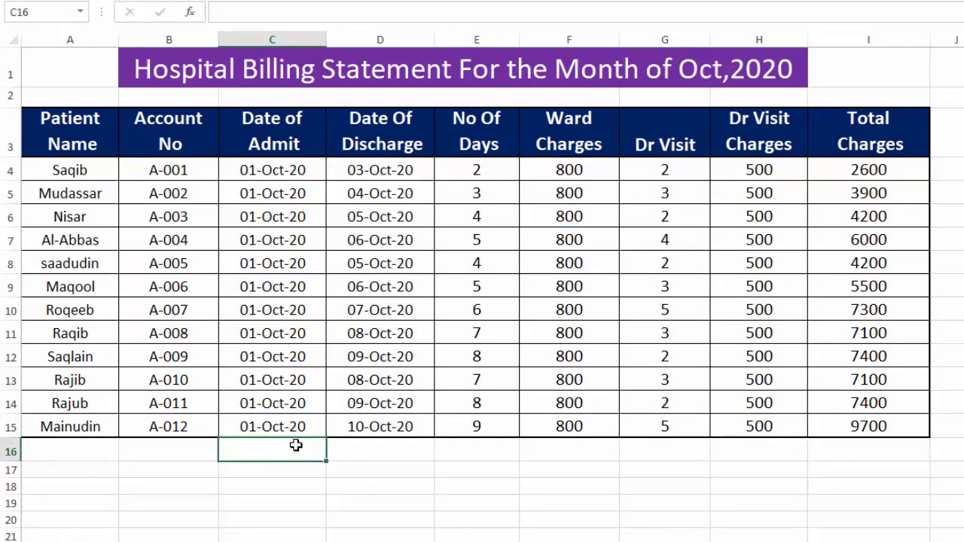
drag(311, 446, 352, 445)
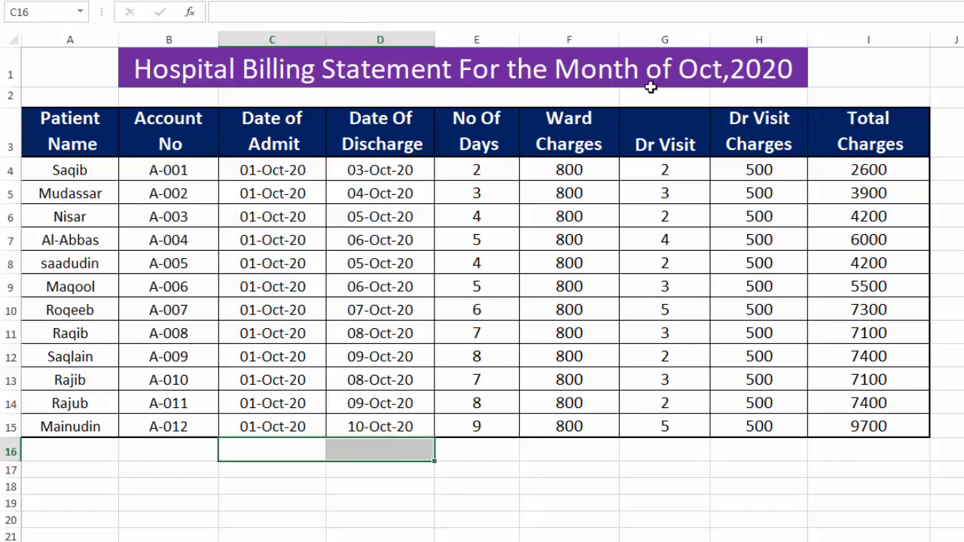
key(alt+h)
key(m)
key(c)
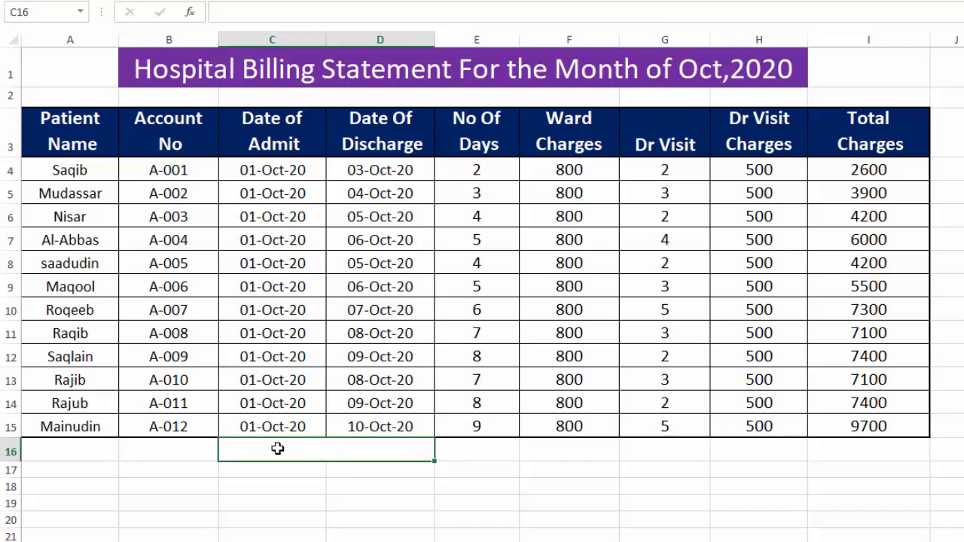
text(Total)
key(Tab)
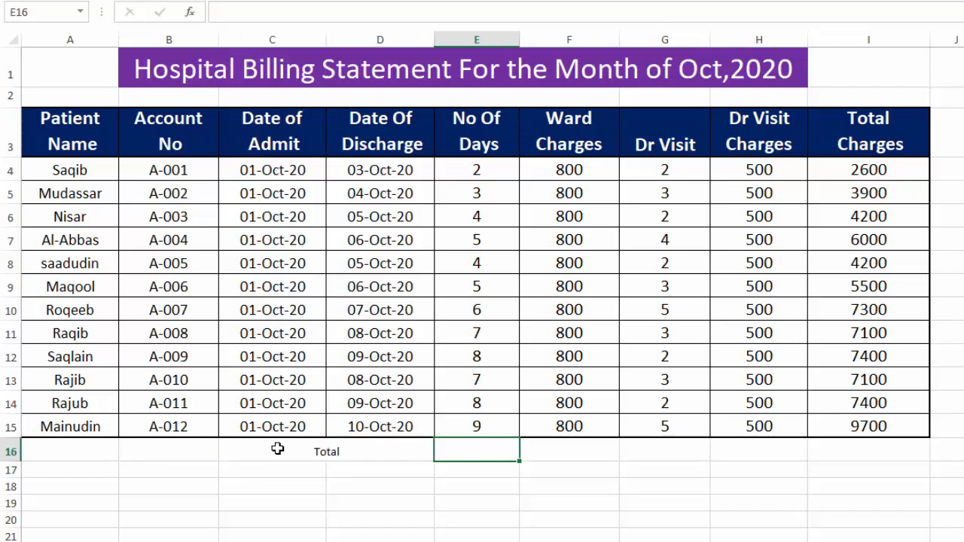
Step: Enlarge the font of the "Total" label in merged cell C16 by five size increments
click(278, 452)
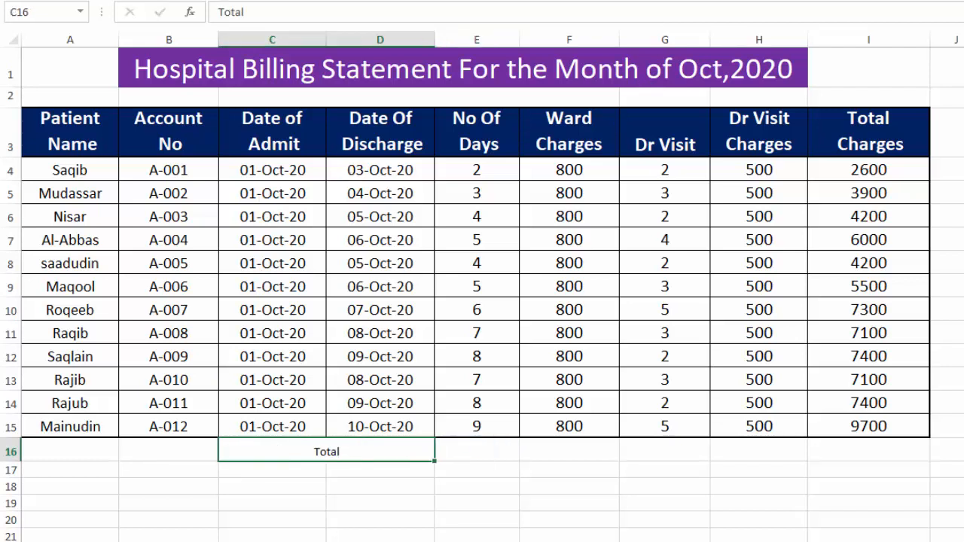
key(ctrl+shift+greater)
key(ctrl+shift+greater)
key(ctrl+shift+greater)
key(ctrl+shift+greater)
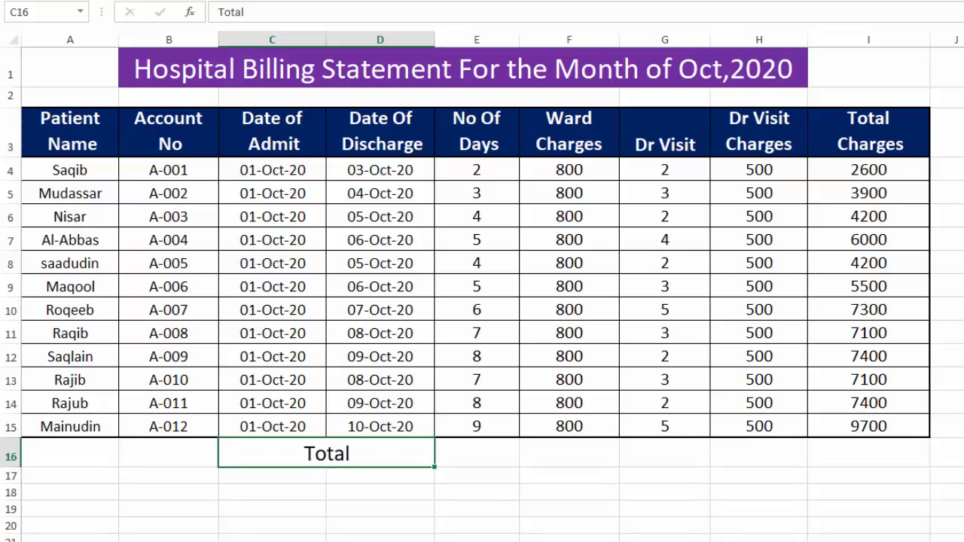
key(ctrl+shift+greater)
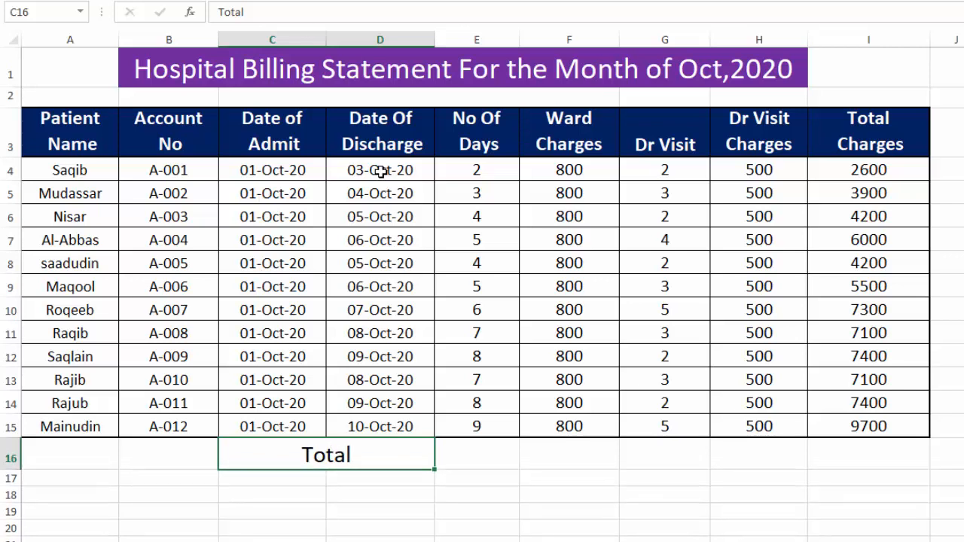
Step: Sum No Of Days in E16 with =SUM(E4:E15) and fill the formula across to I16
click(490, 455)
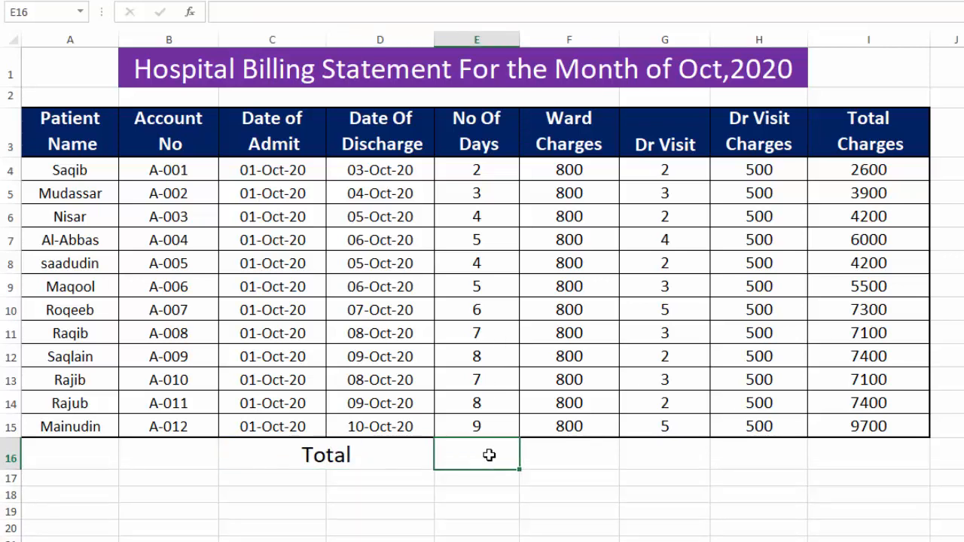
key(alt+equal)
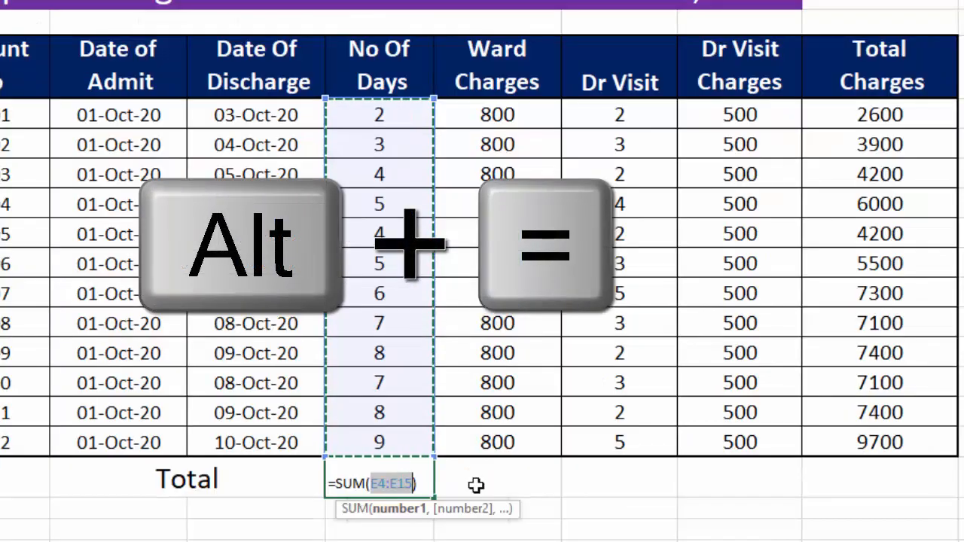
key(Return)
click(425, 474)
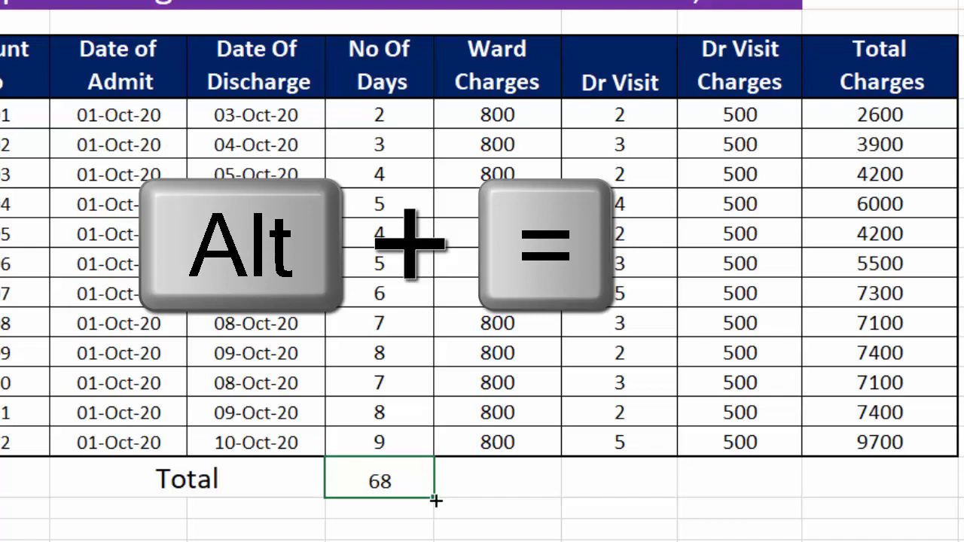
drag(436, 500, 932, 491)
key(alt+equal)
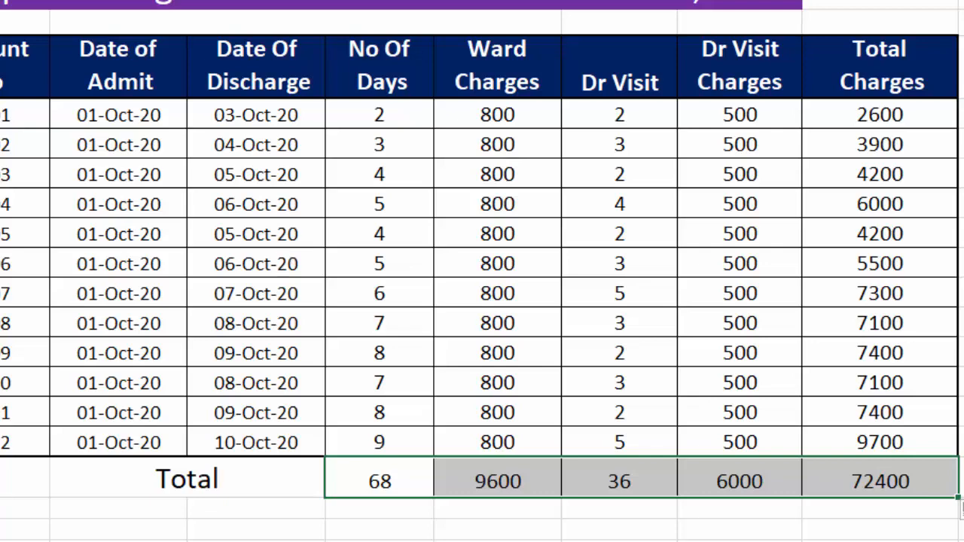
Step: Apply all borders and a thick box border to totals E16:I16, and make the total row C16:I16 bold
click(70, 45)
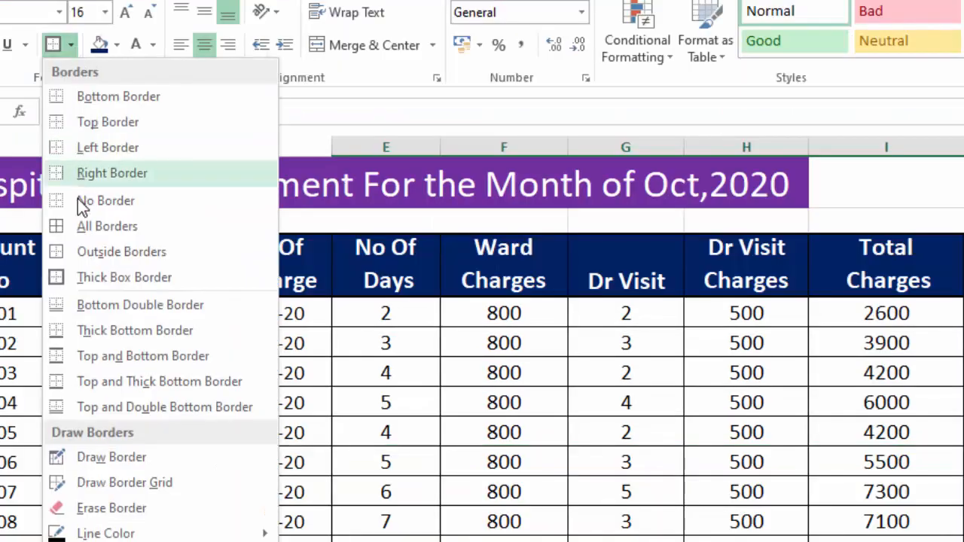
click(81, 224)
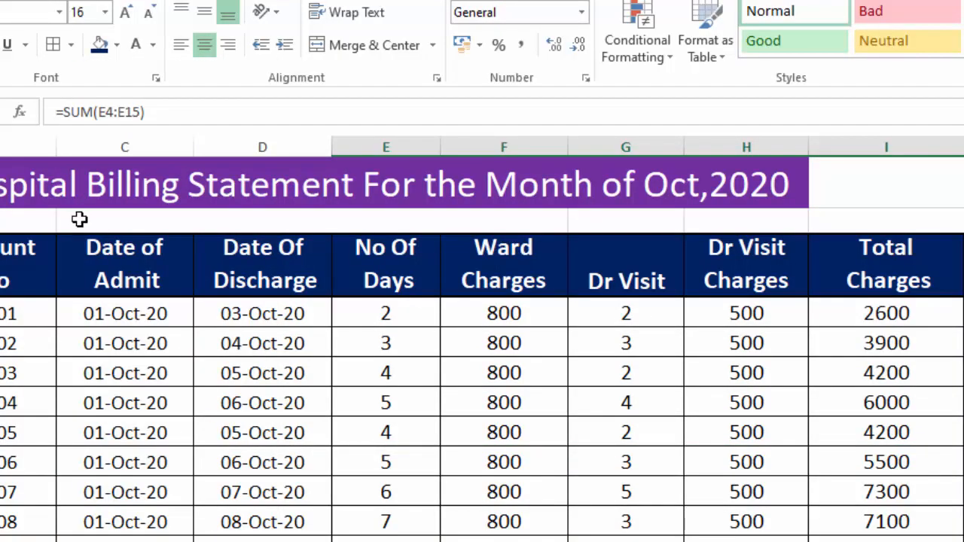
click(70, 50)
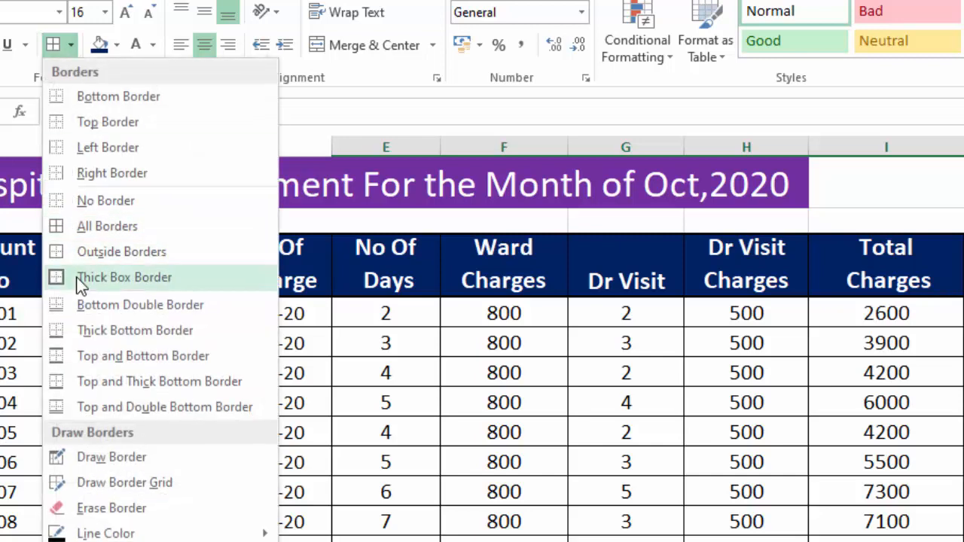
click(80, 279)
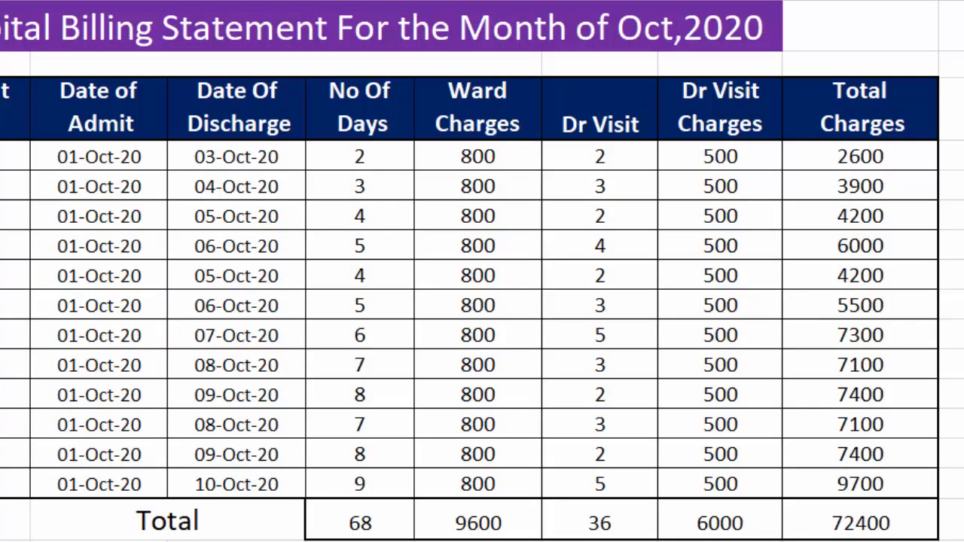
drag(271, 523, 872, 517)
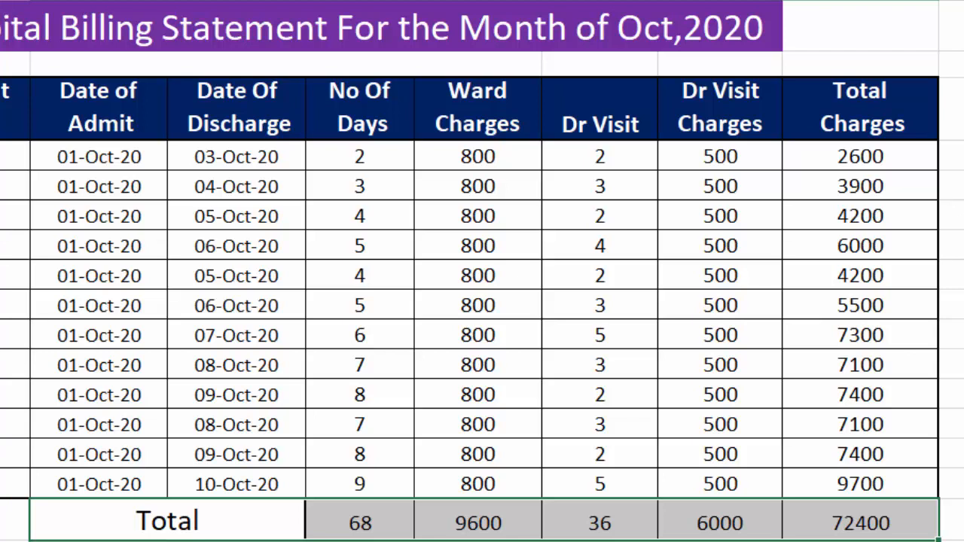
key(ctrl+b)
Step: Format the patients' Total Charges values in column I with comma style and one decimal place
drag(876, 159, 880, 493)
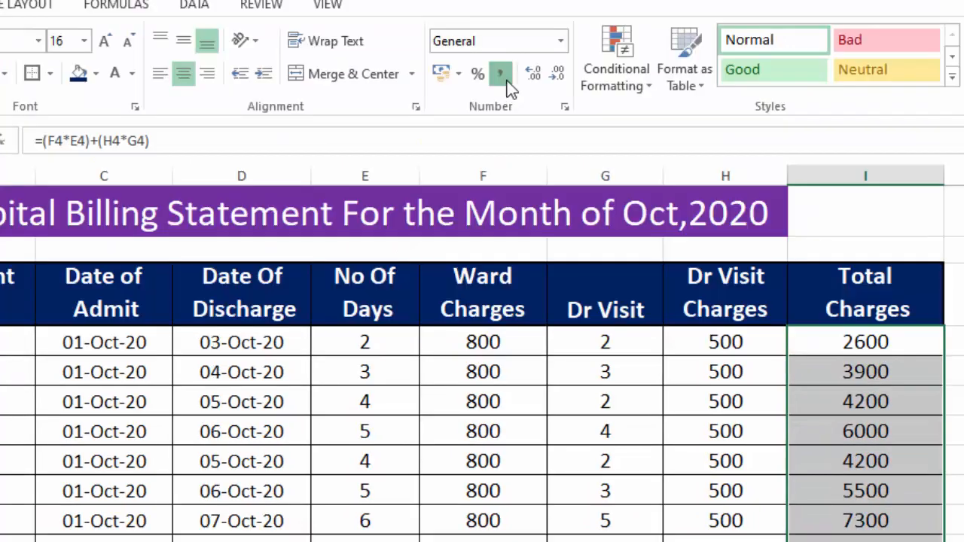
click(508, 83)
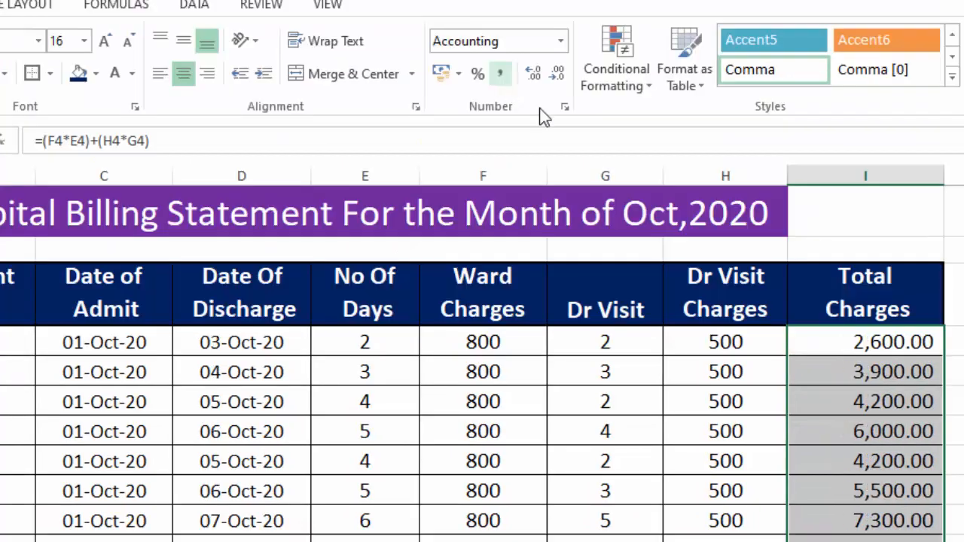
click(559, 75)
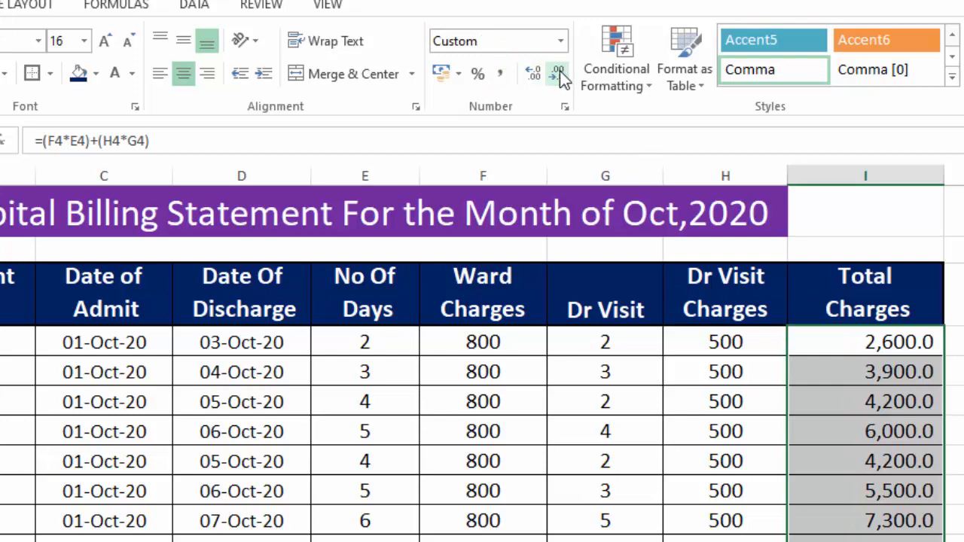
click(184, 74)
click(183, 77)
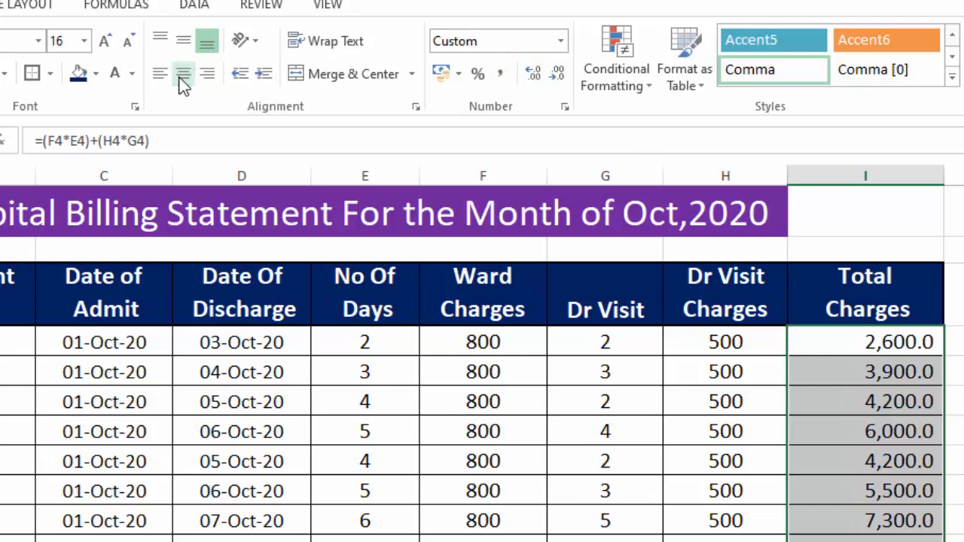
click(963, 369)
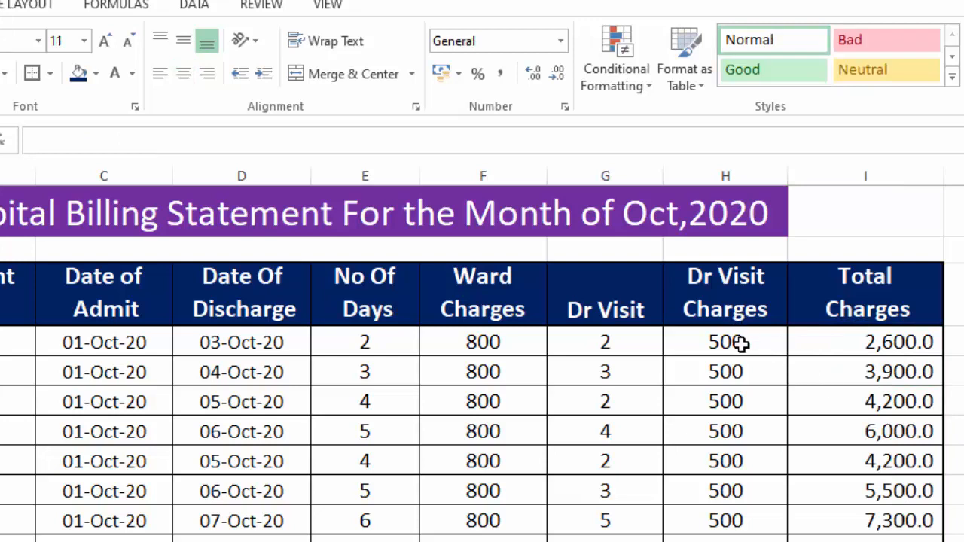
Step: Format the Dr Visit Charges values in column H with comma style and one decimal place
drag(738, 341, 725, 539)
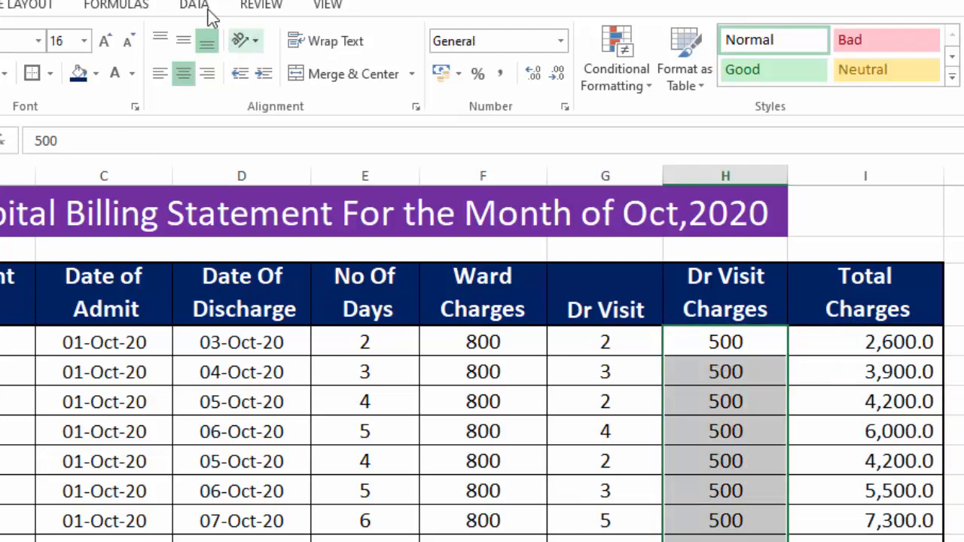
click(502, 78)
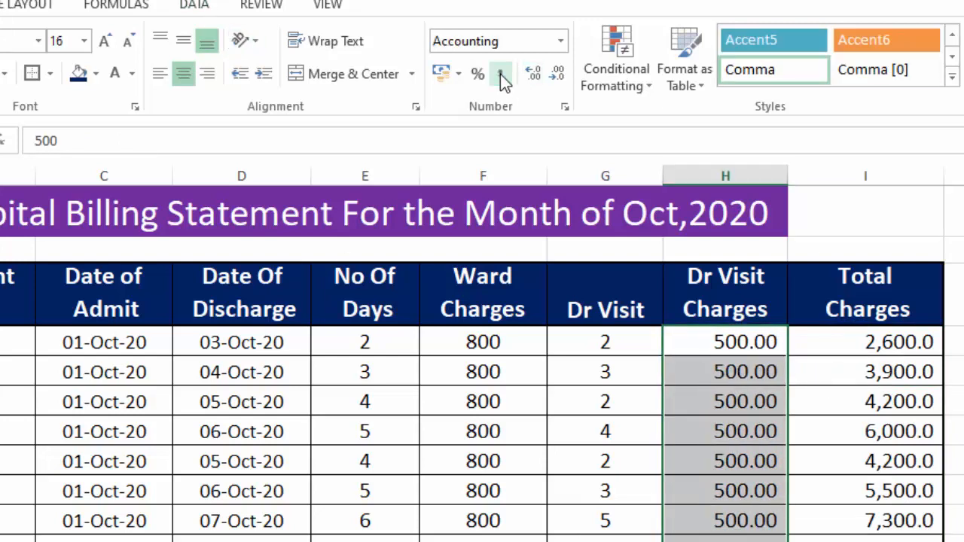
click(557, 75)
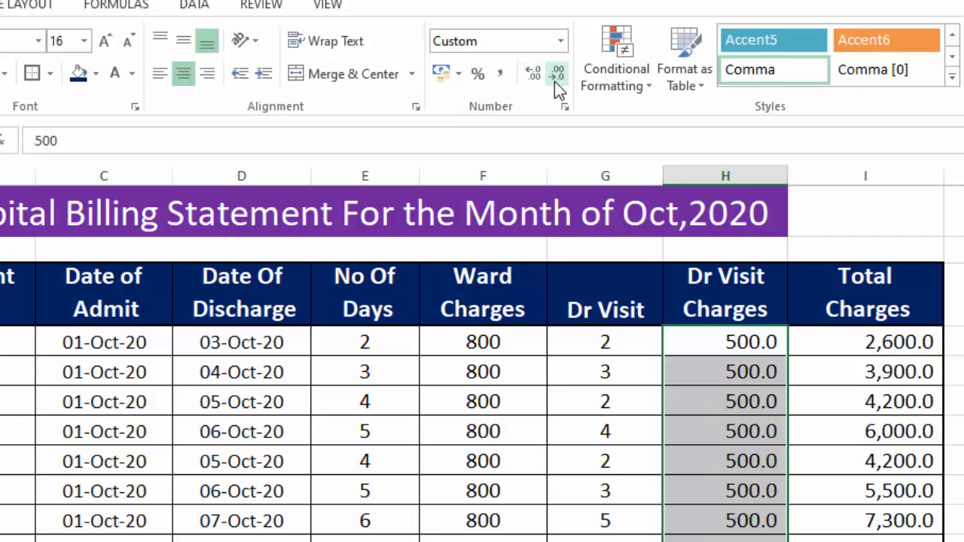
Step: Format the Ward Charges values in column F with comma style and one decimal place
drag(488, 337, 495, 539)
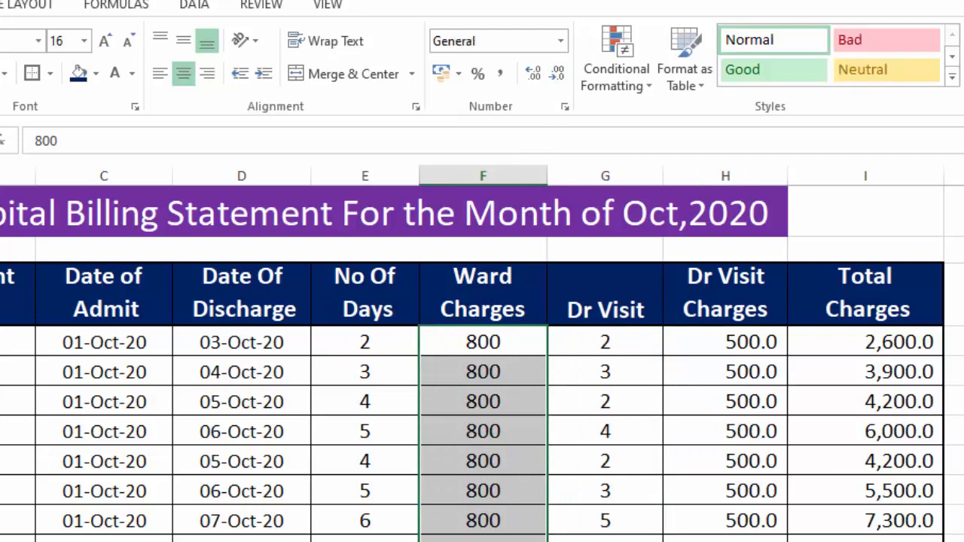
click(500, 73)
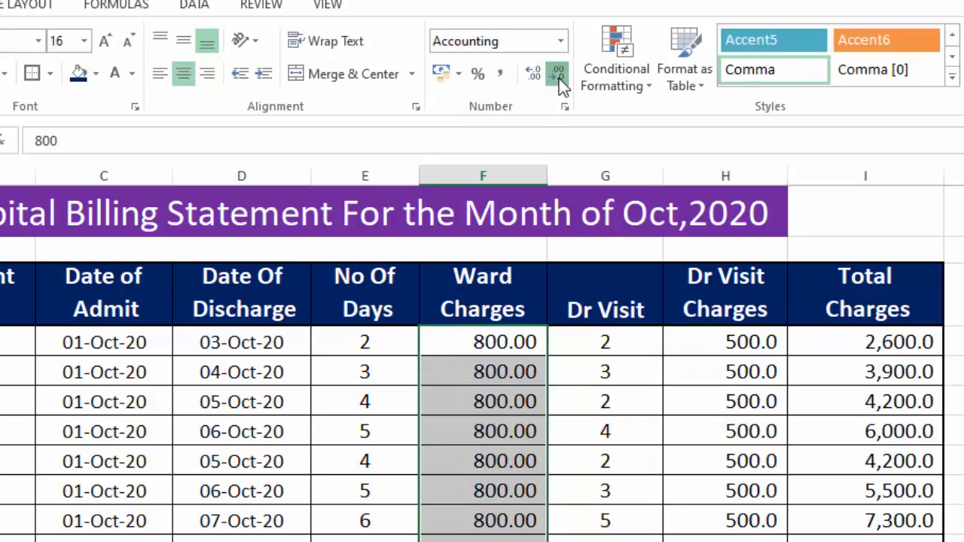
click(559, 75)
click(963, 377)
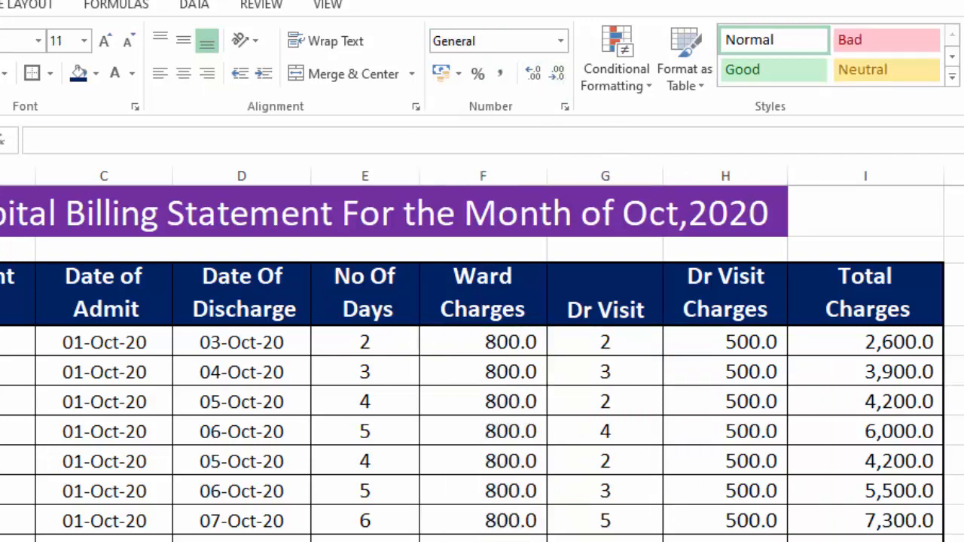